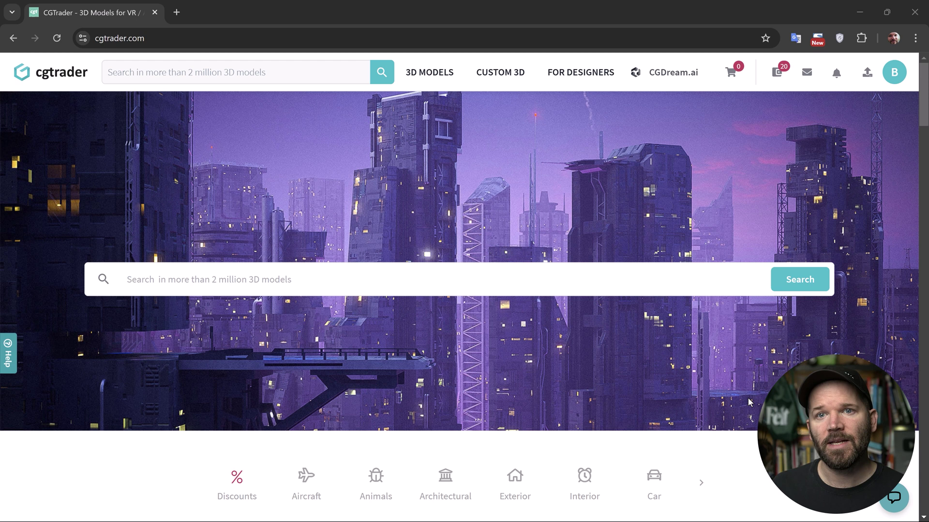
Filter CGTrader's Aircraft category to show only free glTF models
left_click(310, 484)
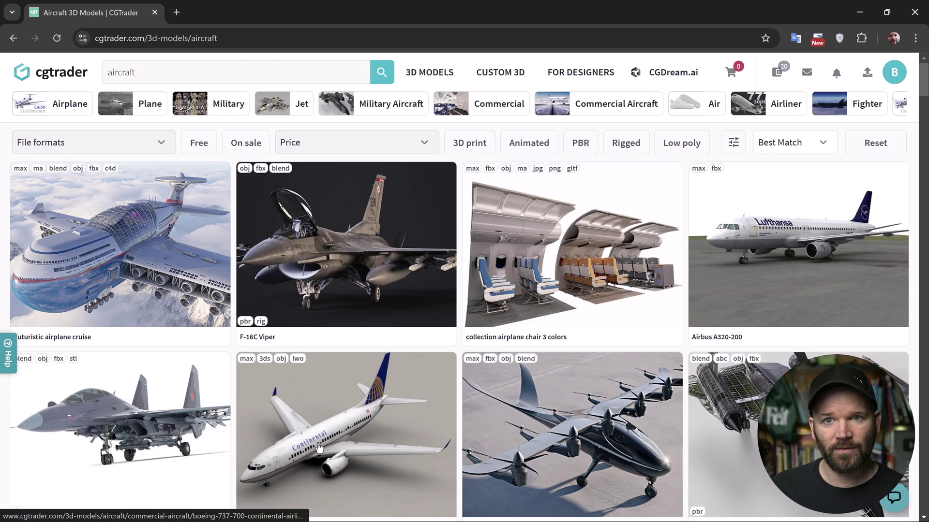
left_click(160, 143)
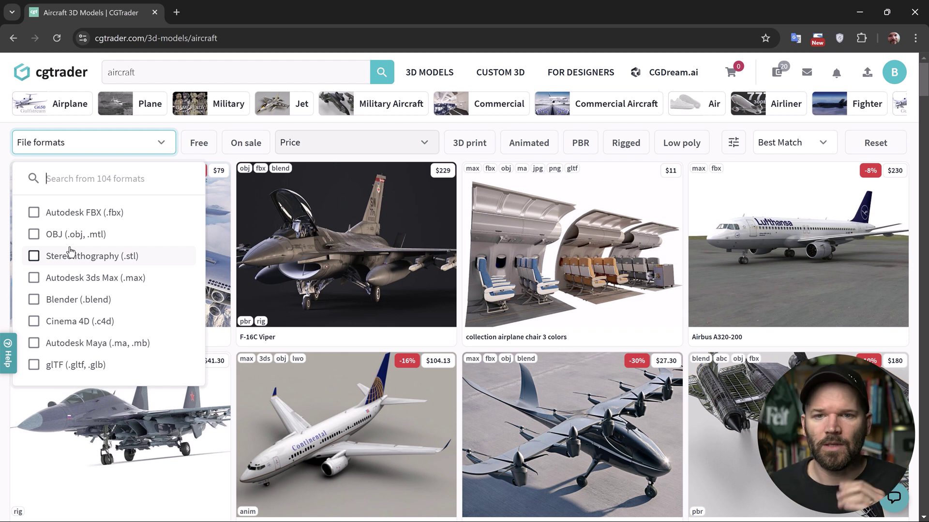
left_click(34, 365)
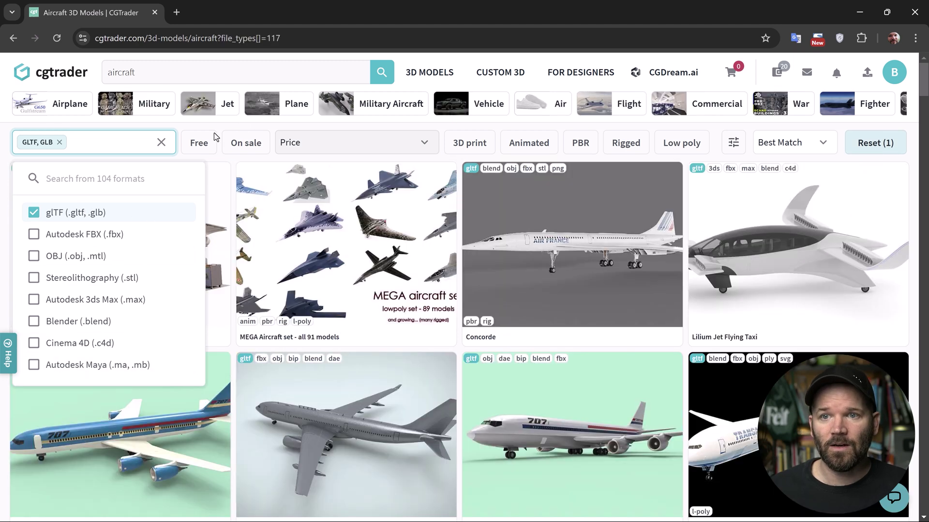
left_click(199, 144)
left_click(199, 144)
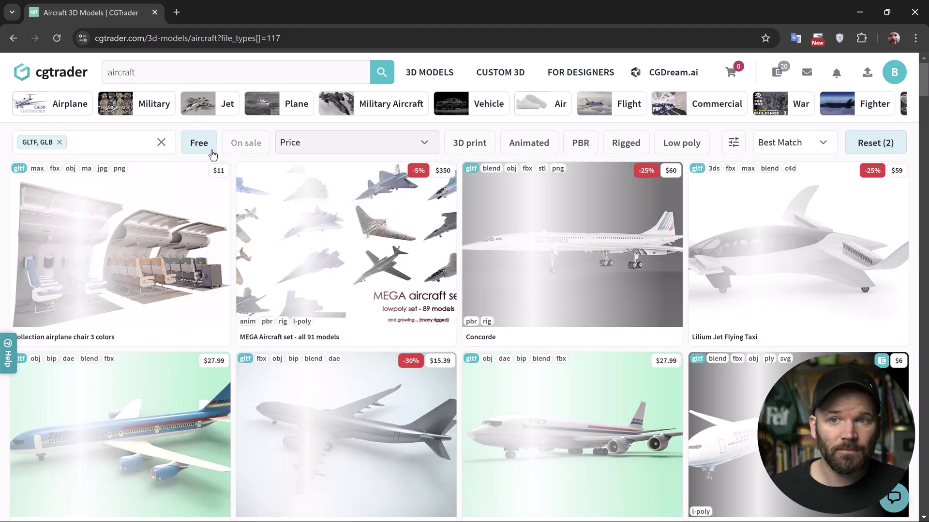
Open the MIG 35 Free model's page from the filtered results
scroll(454, 300, "down", 5)
scroll(454, 300, "down", 18)
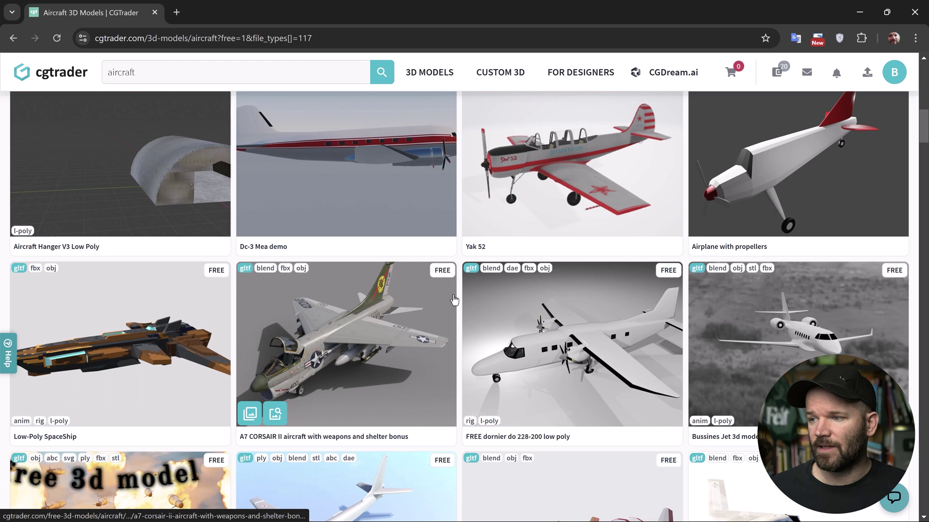
scroll(454, 300, "down", 7)
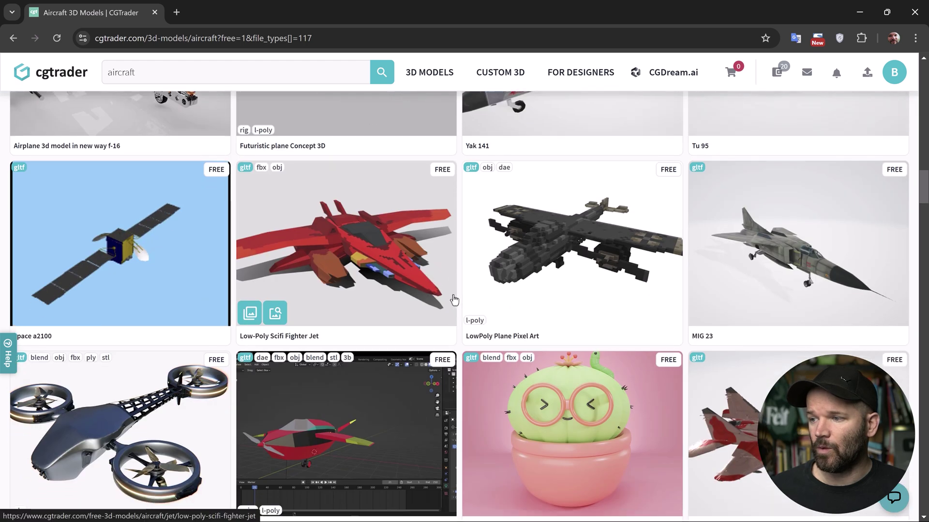
left_click(835, 254)
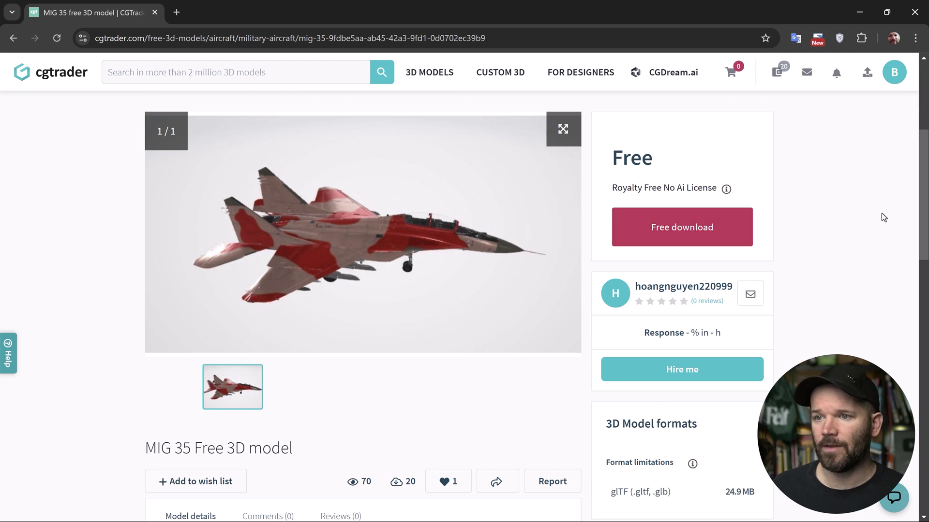
Back in After Effects, preview the Natural Earth.png world map
key("alt+Tab")
key("alt+Tab")
key("alt+Tab")
key("alt+Tab")
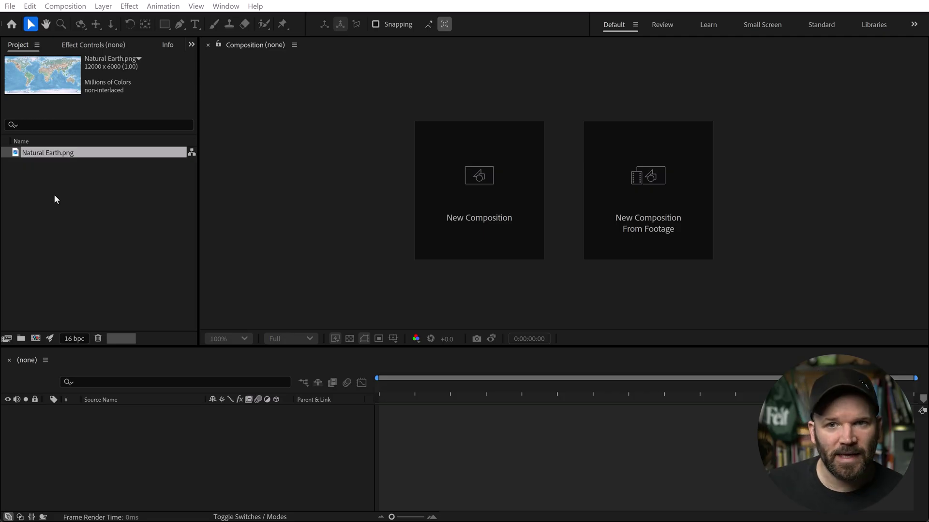
double_click(42, 154)
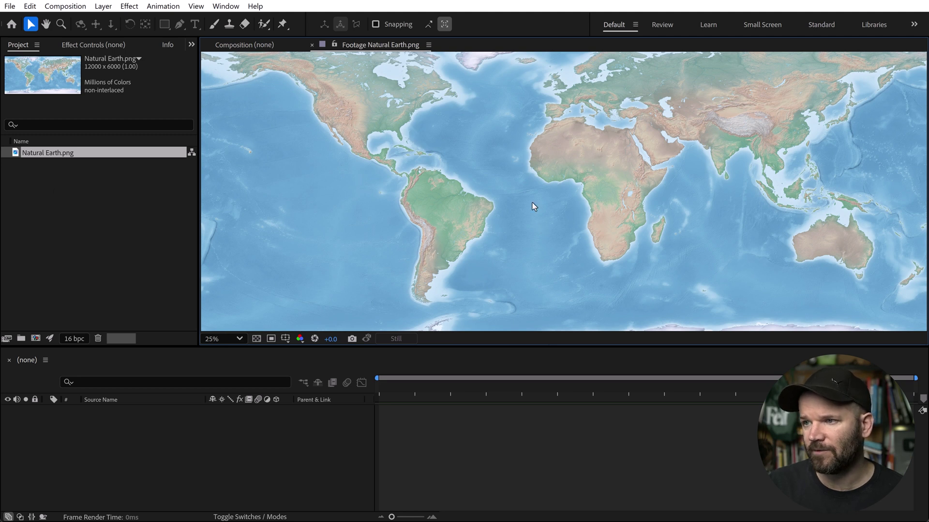
scroll(534, 207, "down", 1)
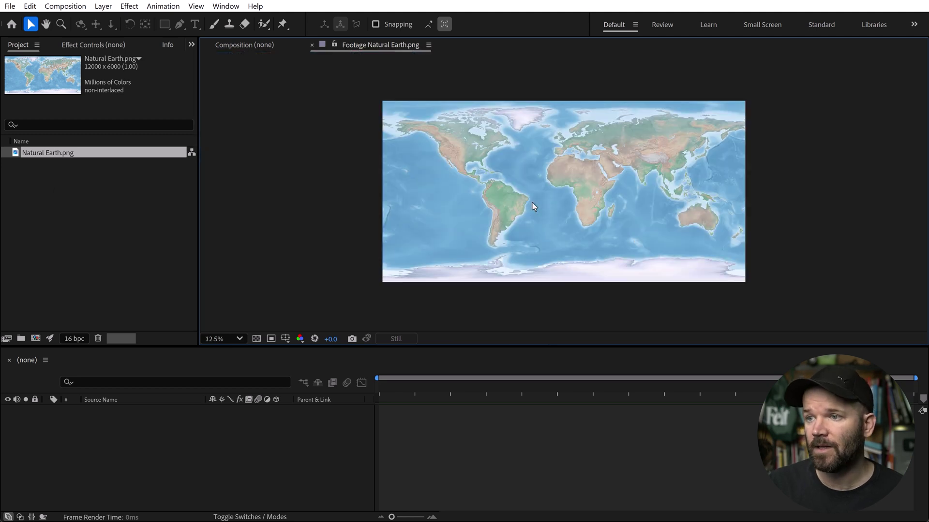
scroll(534, 207, "up", 1)
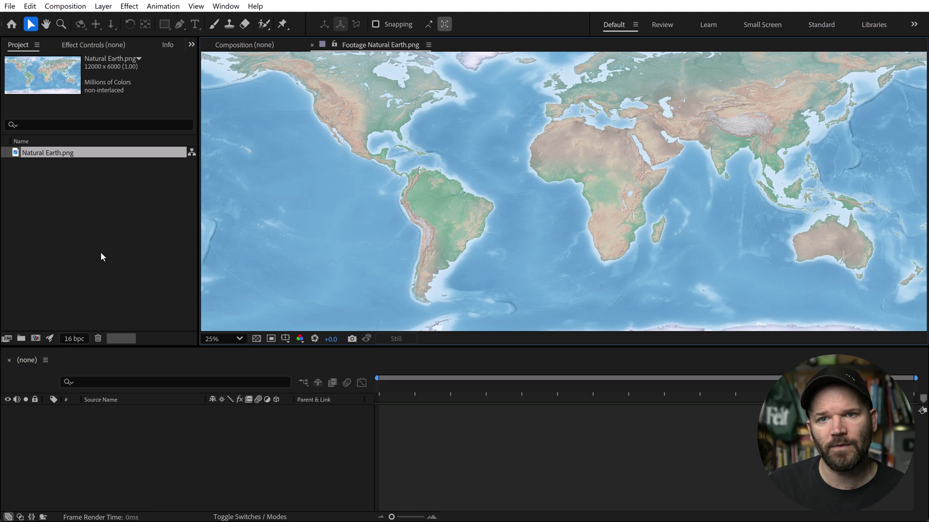
Create a new composition named '3D Object on a Map'
left_click(35, 338)
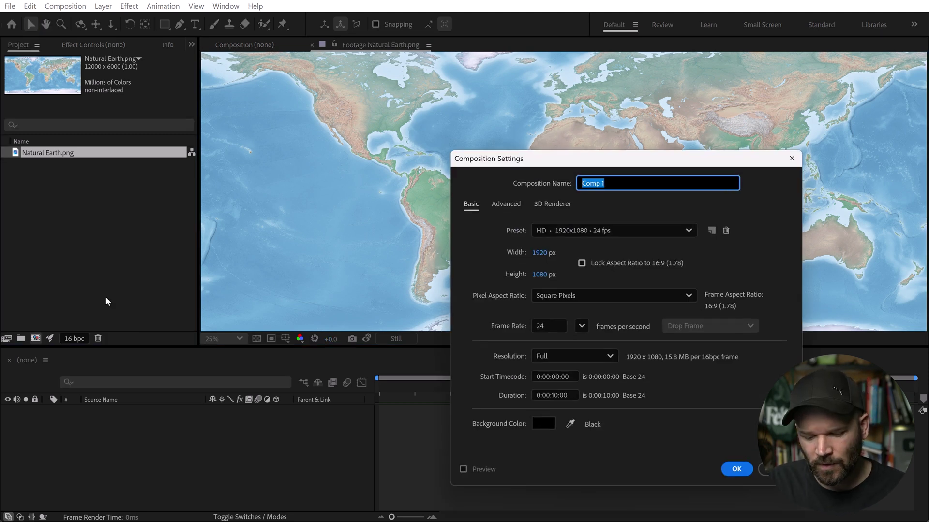
type("3D Object")
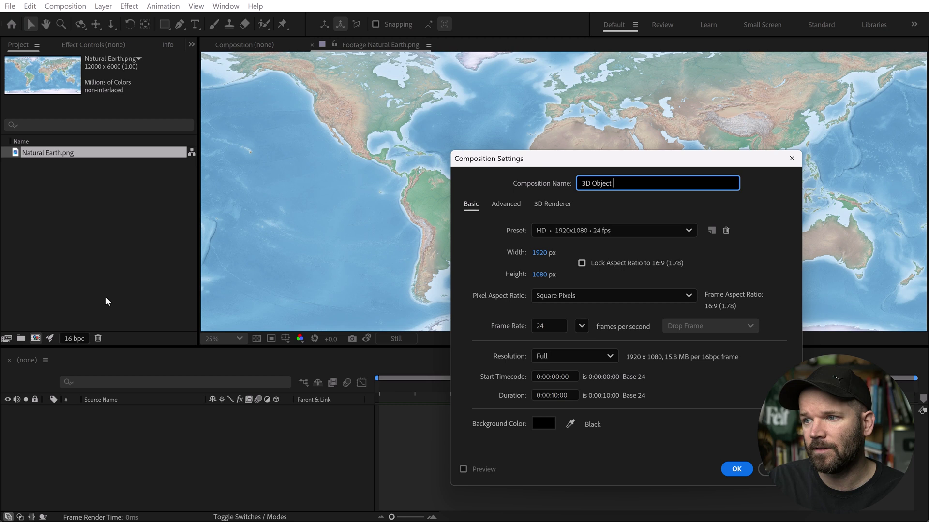
type(" on a Map")
key("Return")
Add Natural Earth.png as a layer in the new composition
left_click_drag(49, 153, 51, 290)
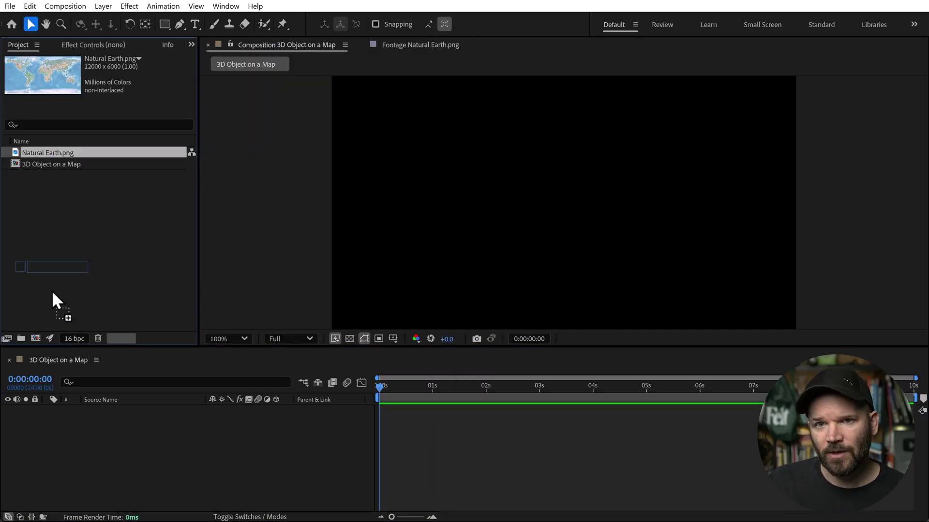
left_click_drag(66, 432, 67, 433)
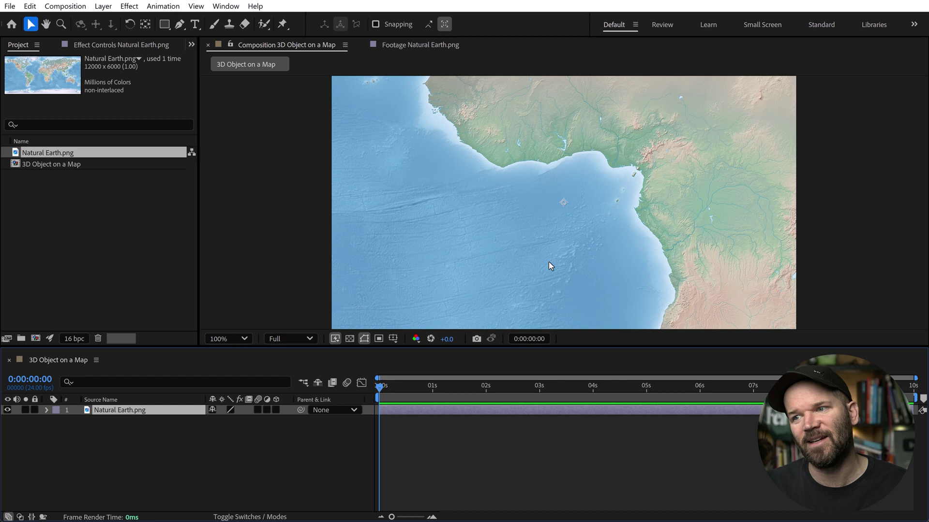
left_click(112, 471)
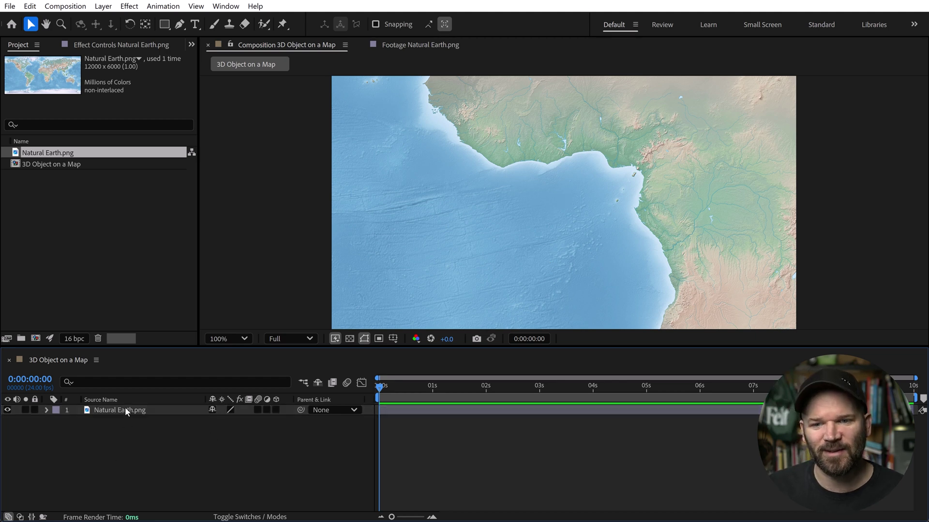
left_click(125, 409)
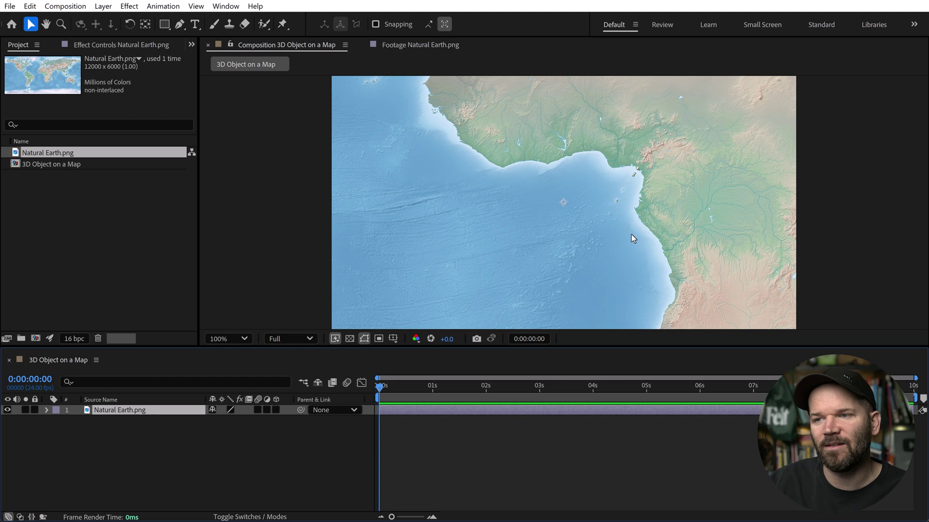
left_click(125, 204)
Import the MiG-35 .glb from 05-graphics and place it above the map layer
key("alt+Tab")
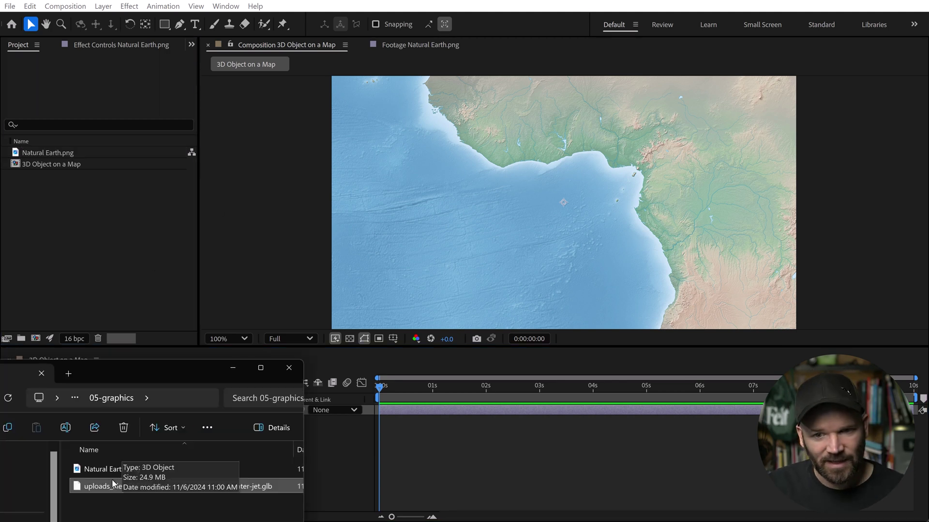
left_click_drag(111, 486, 74, 224)
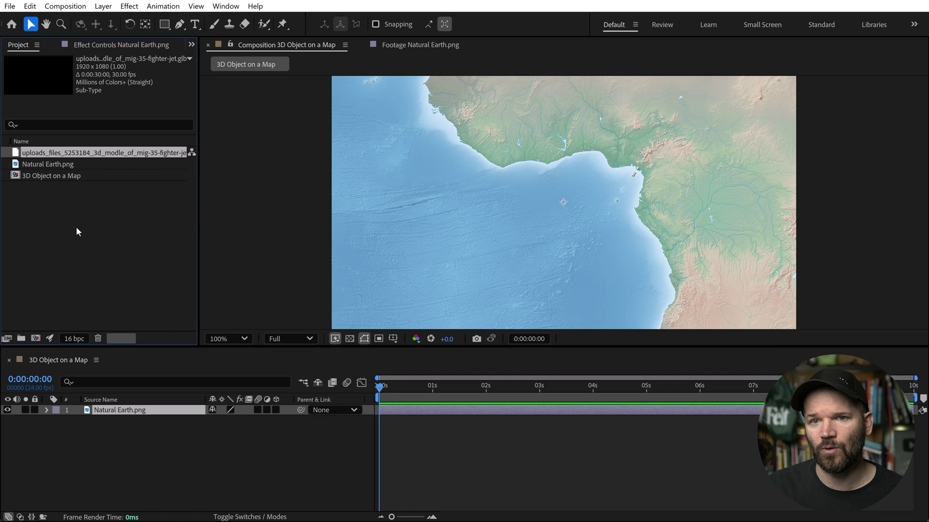
left_click_drag(68, 156, 100, 407)
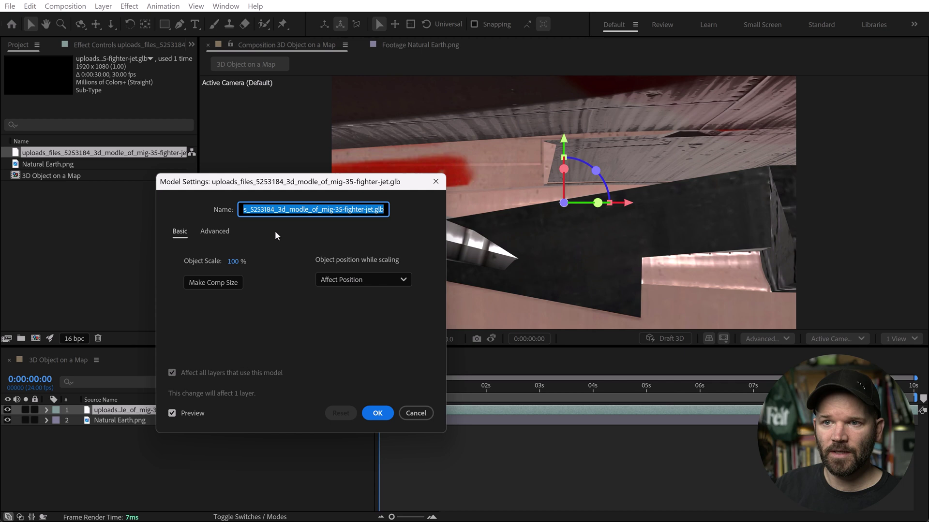
Rename the model to Mig-35-fighter-jet.glb in Model Settings
left_click_drag(302, 178, 399, 203)
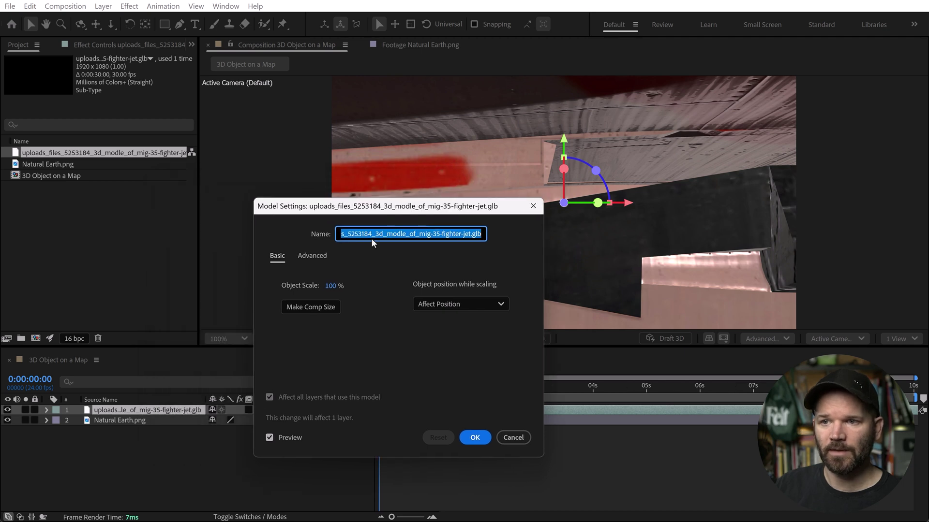
left_click(464, 235)
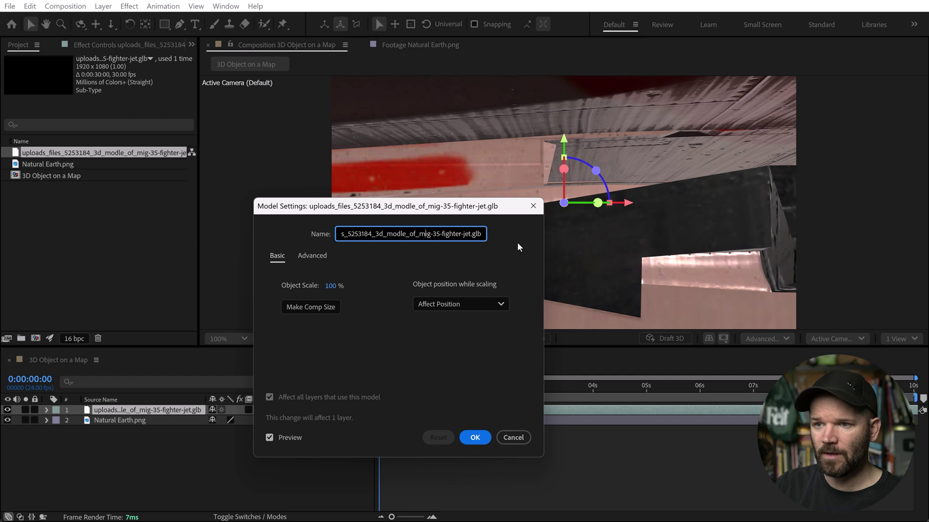
key("Left")
key("Left")
key("Left")
key("Left")
key("BackSpace")
key("BackSpace")
key("BackSpace")
key("BackSpace")
key("BackSpace")
key("BackSpace")
key("BackSpace")
key("BackSpace")
key("BackSpace")
key("BackSpace")
key("BackSpace")
key("BackSpace")
key("BackSpace")
key("BackSpace")
key("BackSpace")
key("BackSpace")
key("BackSpace")
key("BackSpace")
key("BackSpace")
key("BackSpace")
key("BackSpace")
key("BackSpace")
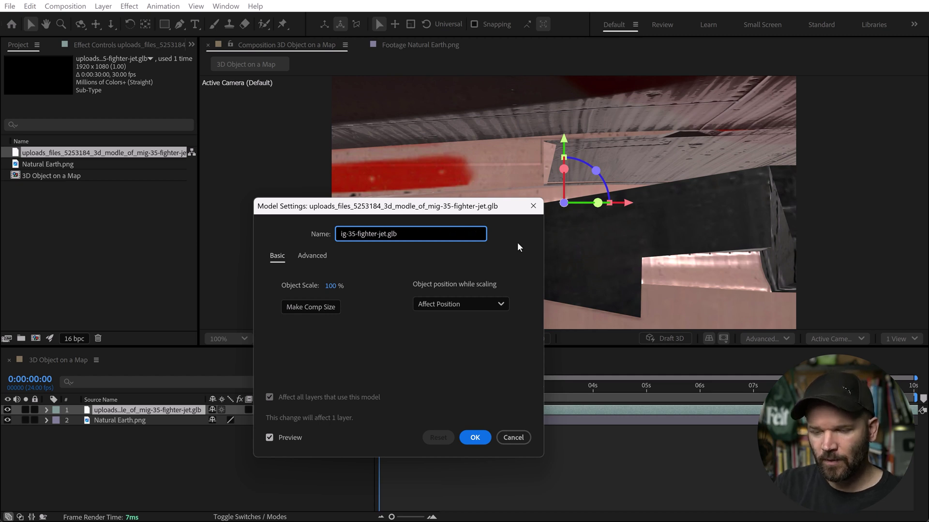
type("Mi")
Fit the model to the comp (0.7813% scale, Meters, Y up) and apply the settings
left_click_drag(471, 214, 369, 221)
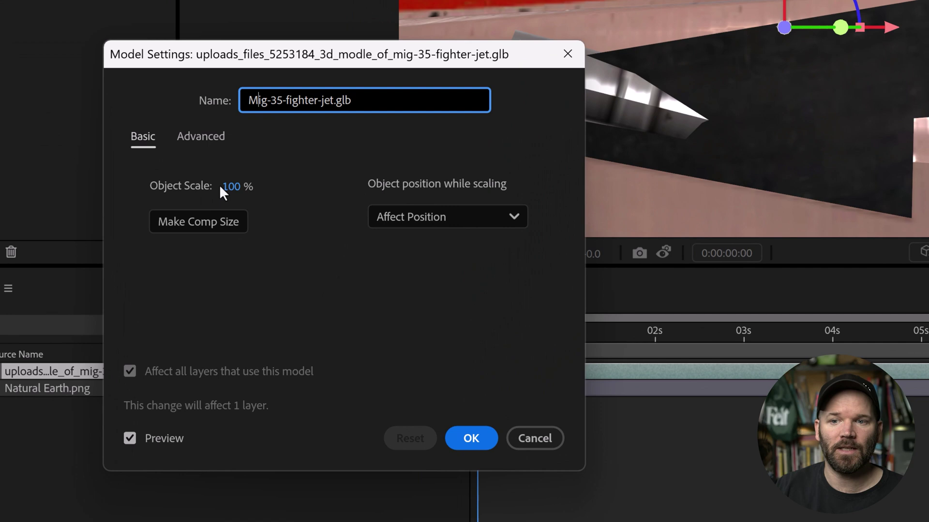
left_click(212, 220)
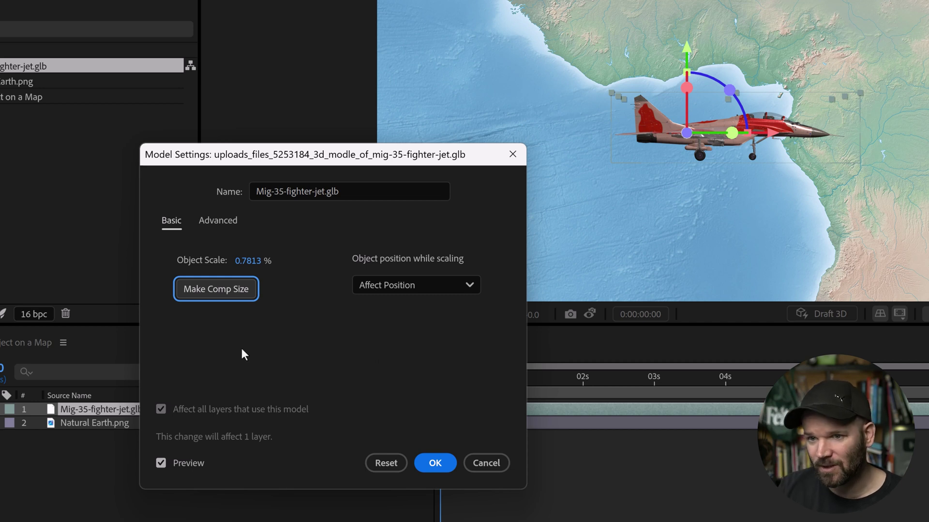
left_click(222, 221)
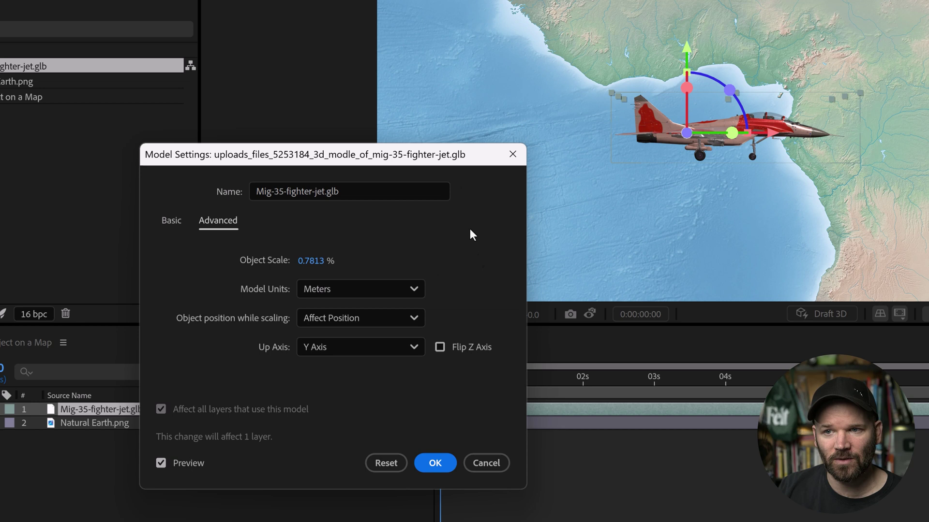
left_click_drag(430, 154, 417, 154)
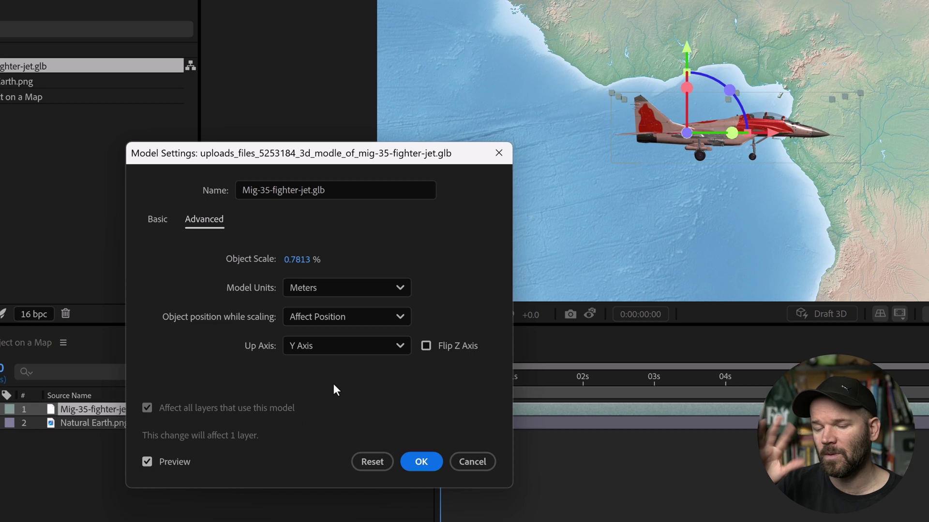
left_click(421, 463)
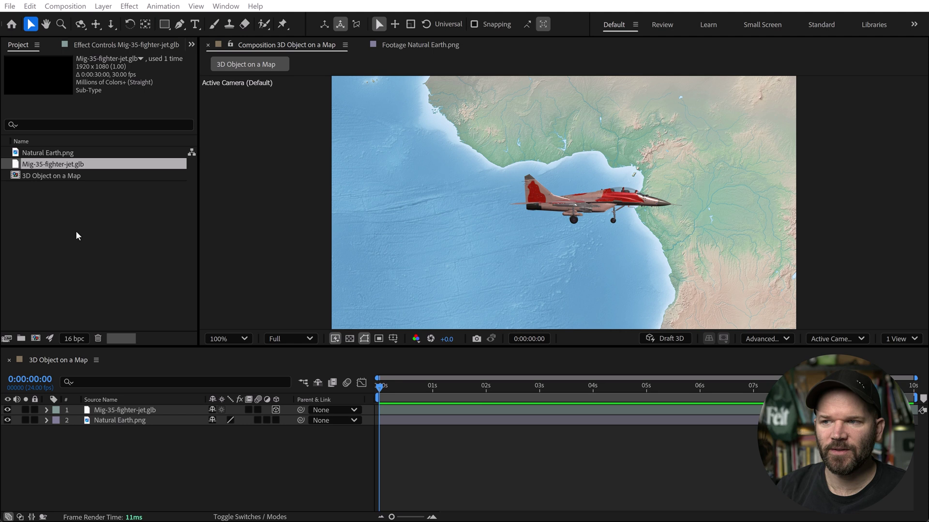
Switch to Orbit Around Scene and orbit to look down at the jet from an angle
left_click(90, 217)
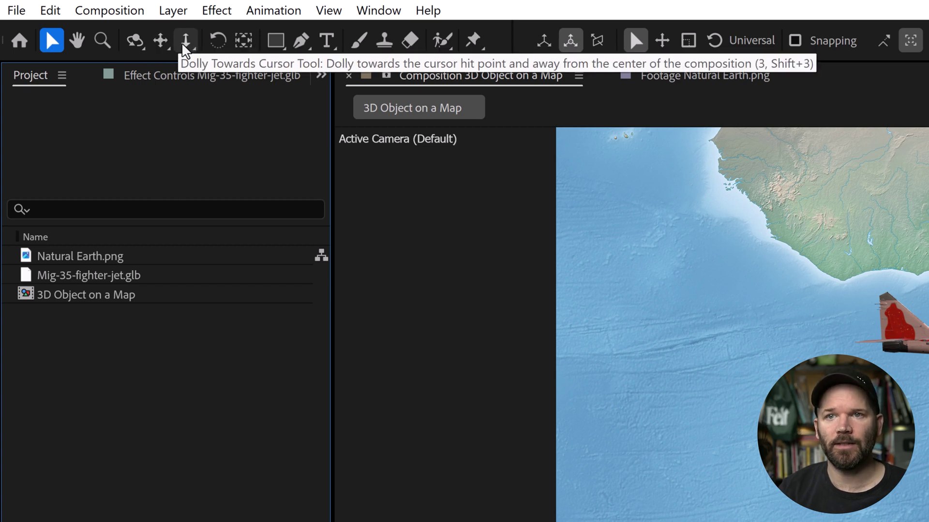
left_click(137, 40)
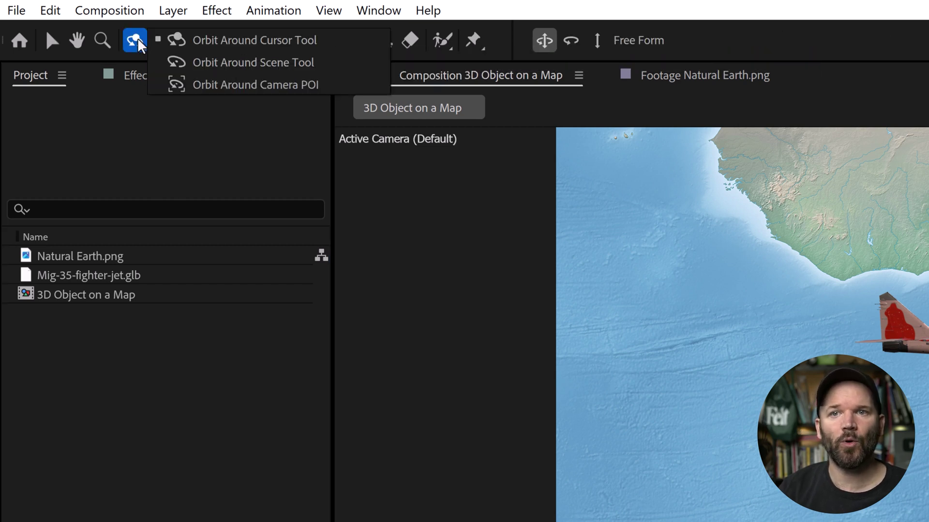
left_click(225, 63)
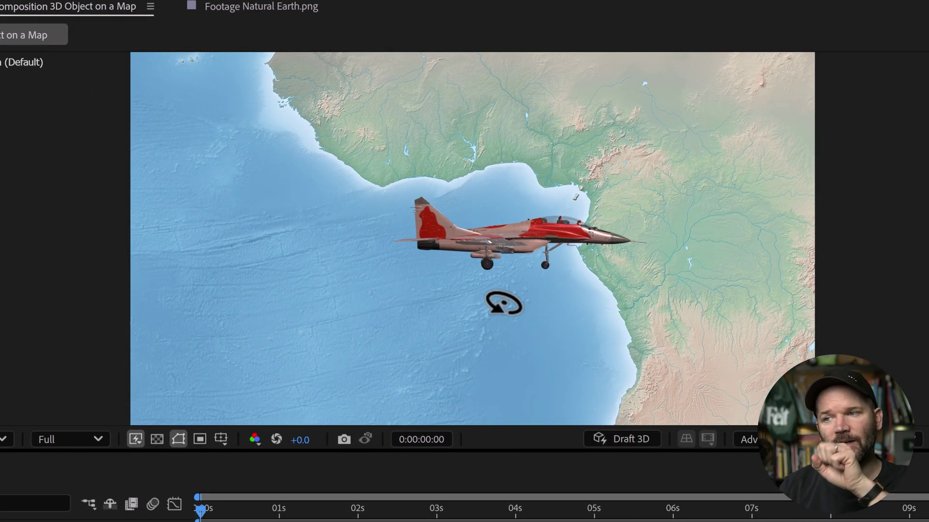
left_click_drag(415, 296, 470, 301)
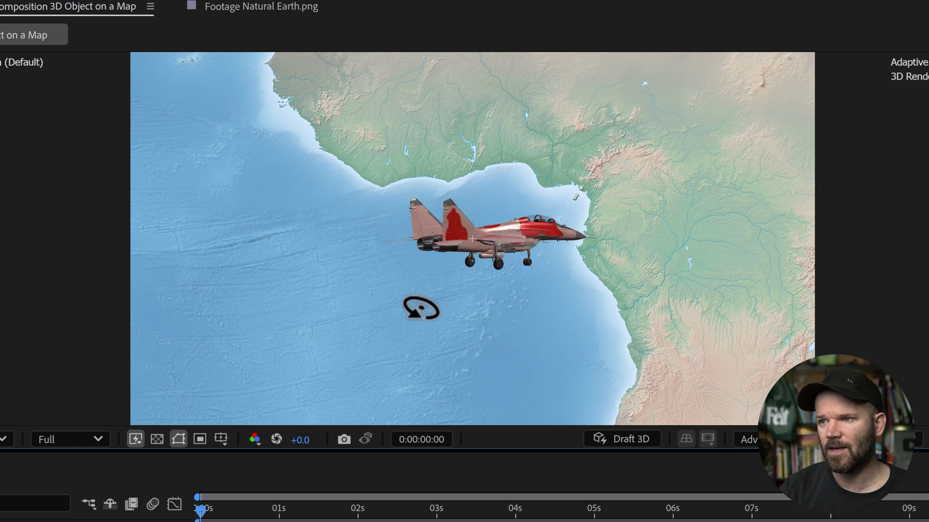
left_click_drag(373, 336, 367, 365)
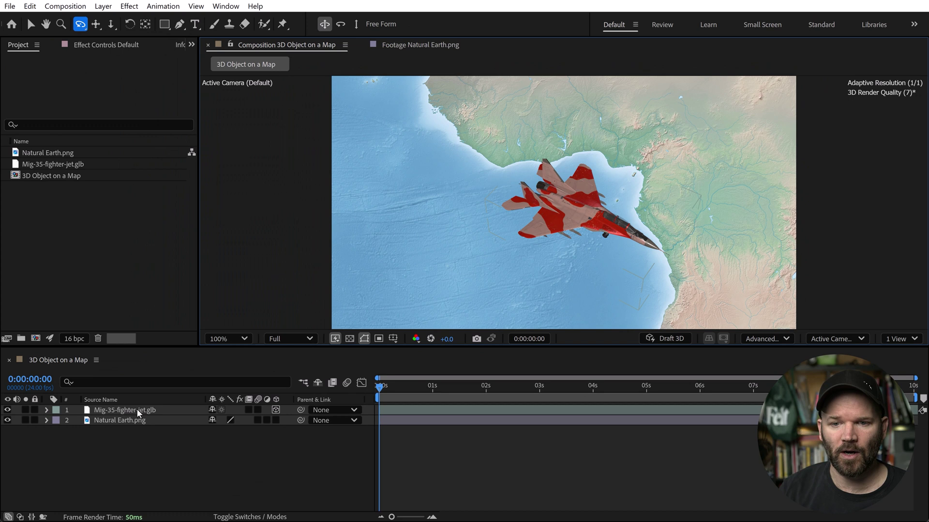
Make Natural Earth.png a 3D layer and adjust the jet's Orientation so it flies level
left_click(274, 421)
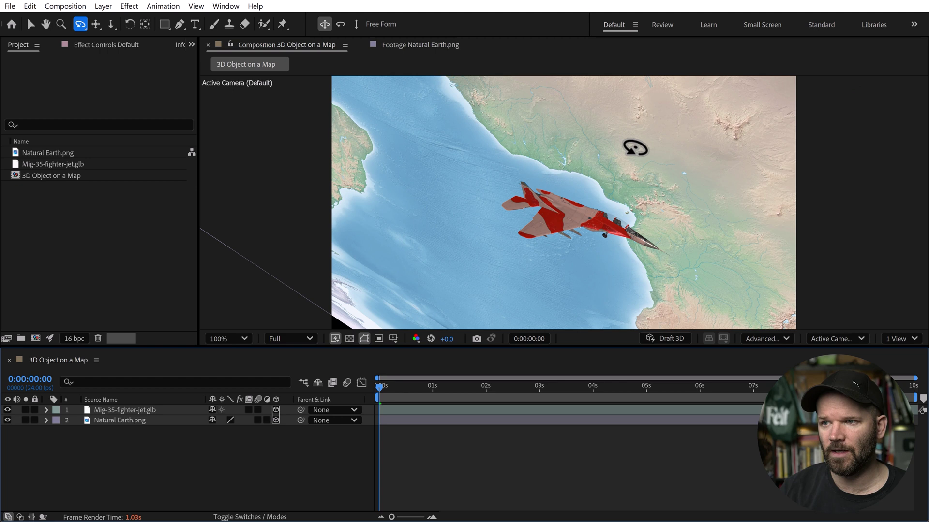
left_click_drag(581, 274, 610, 256)
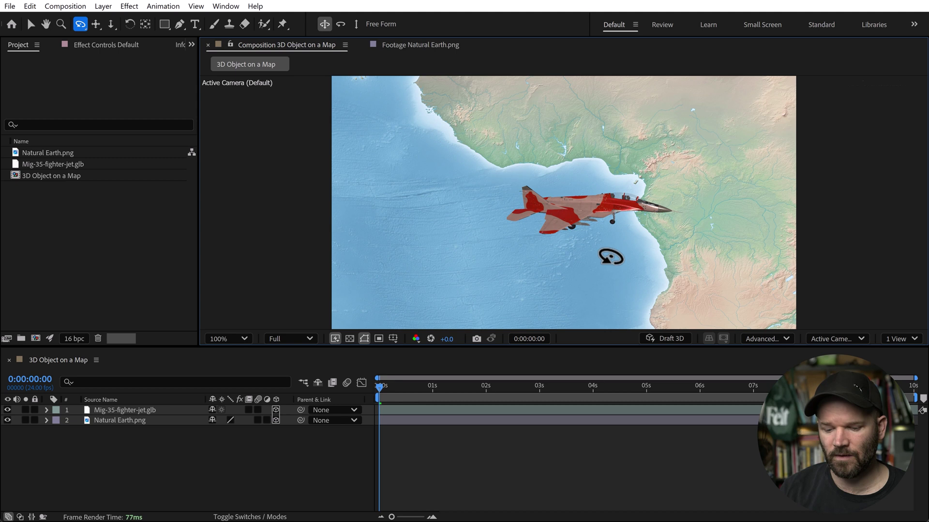
key("v")
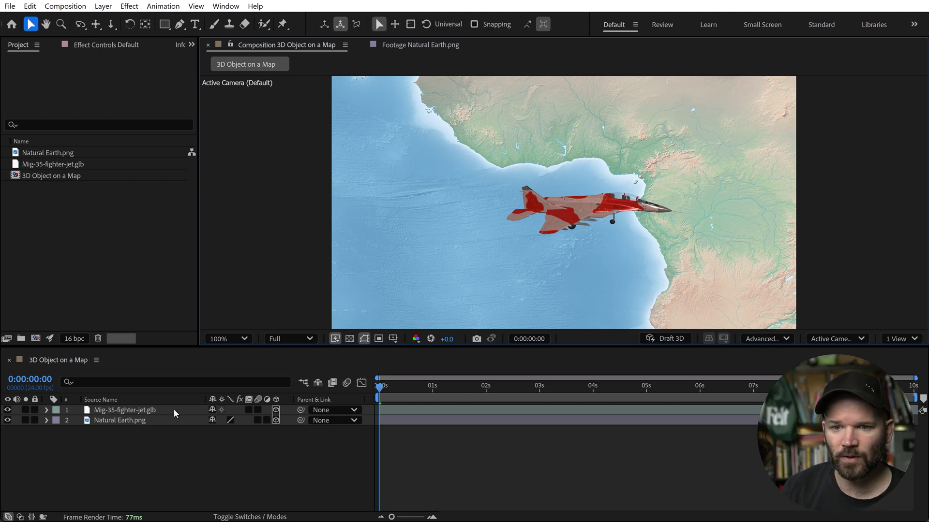
left_click(140, 411)
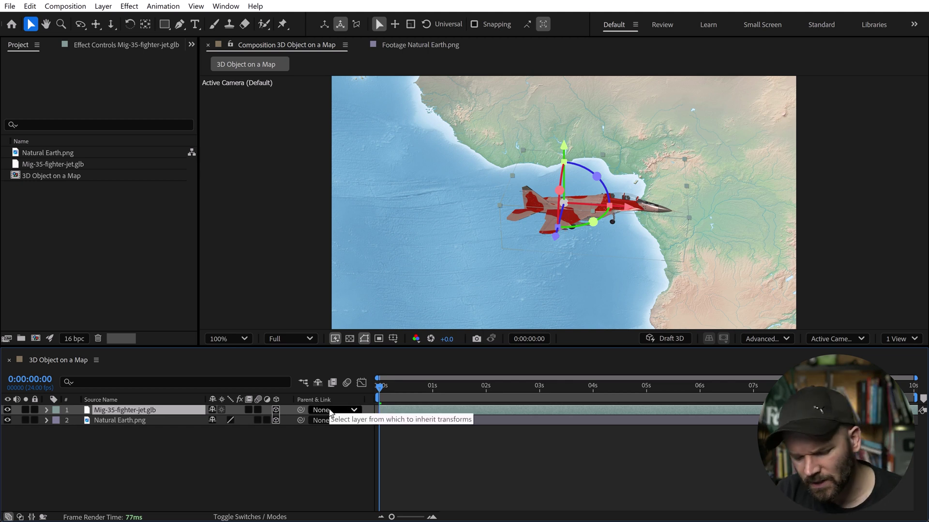
key("r")
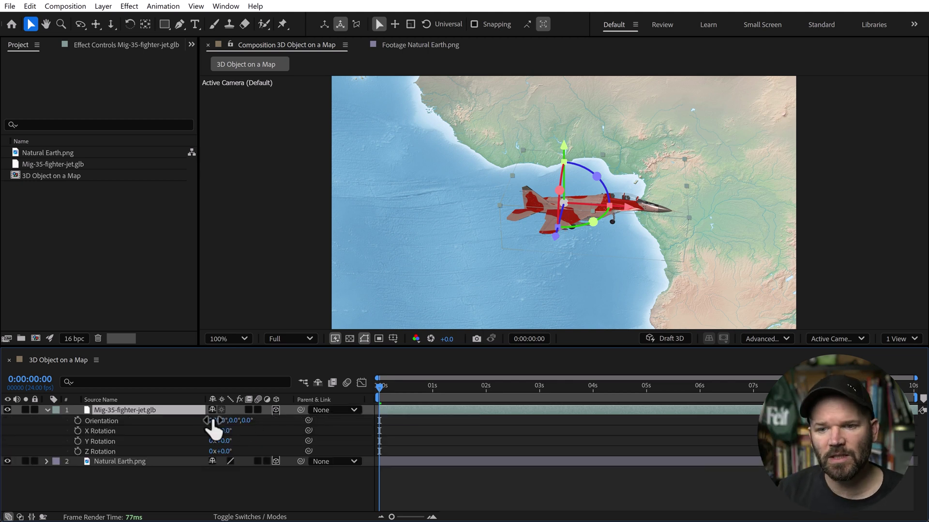
left_click_drag(216, 425, 407, 420)
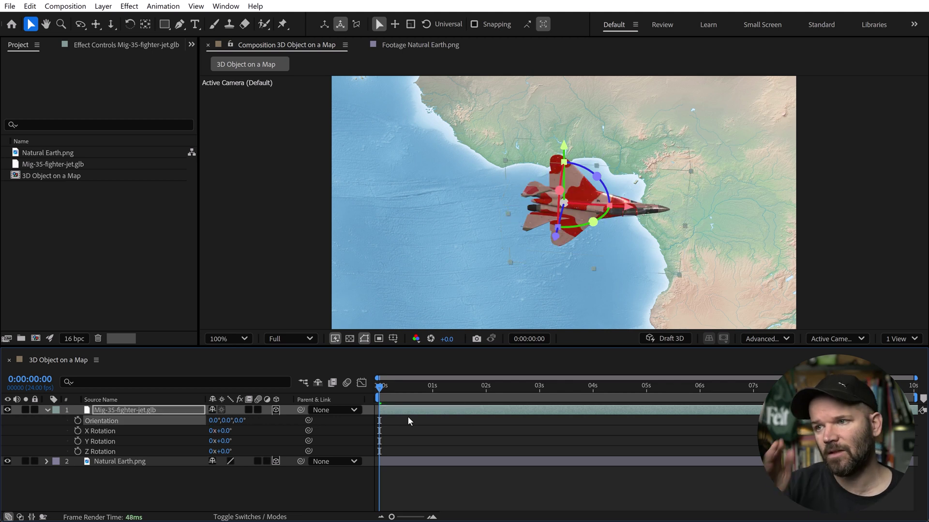
Collapse the jet's properties and orbit the view around the jet above the tilted map
left_click(338, 485)
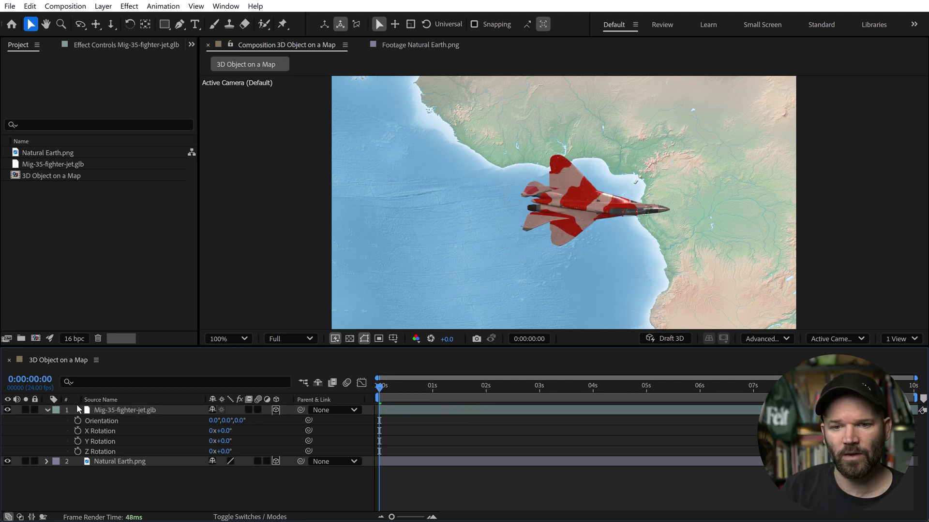
left_click(48, 410)
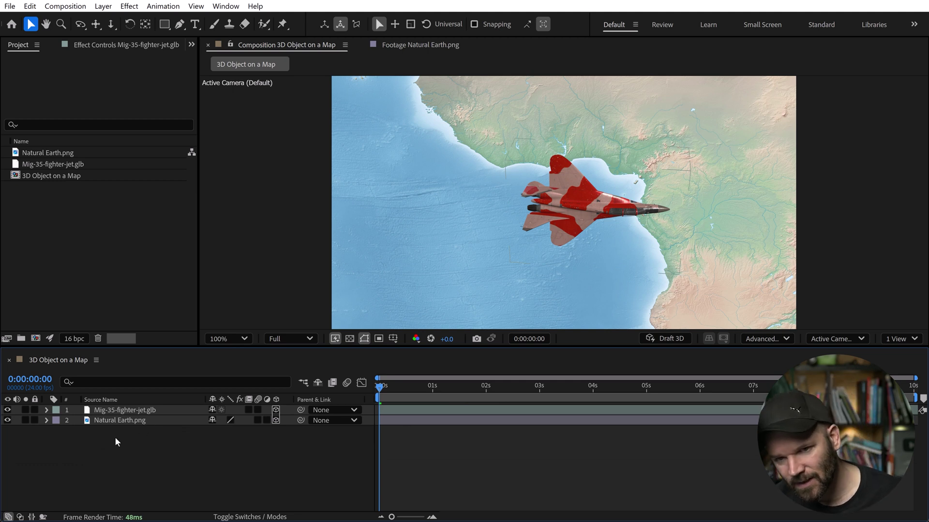
left_click(47, 410)
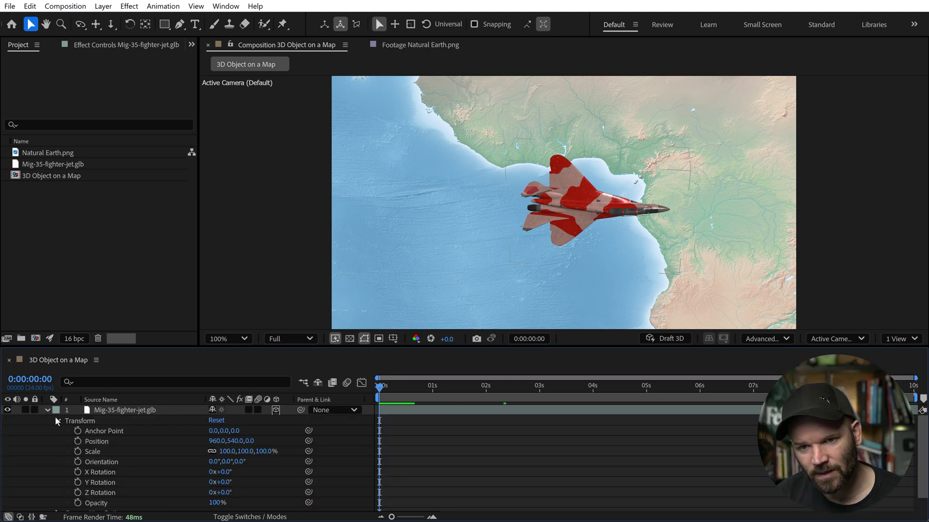
left_click(56, 421)
left_click(609, 233)
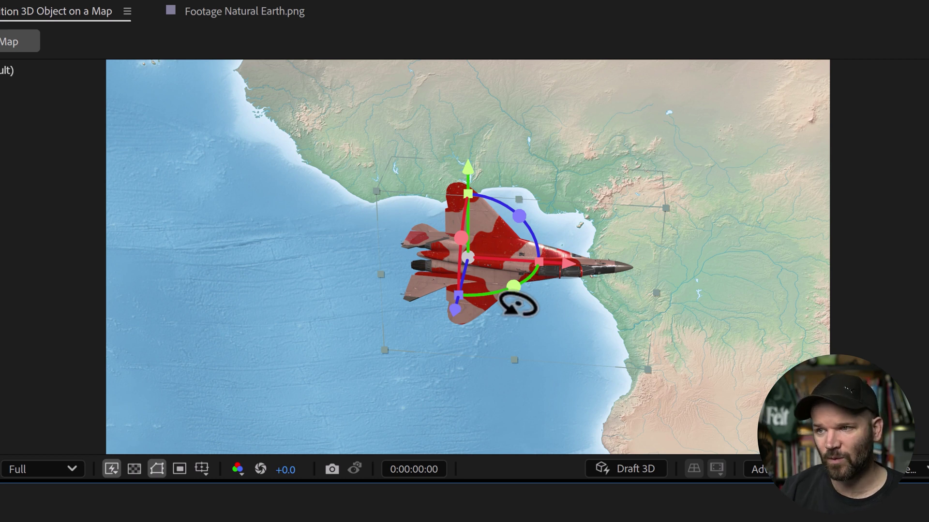
left_click_drag(518, 301, 494, 180)
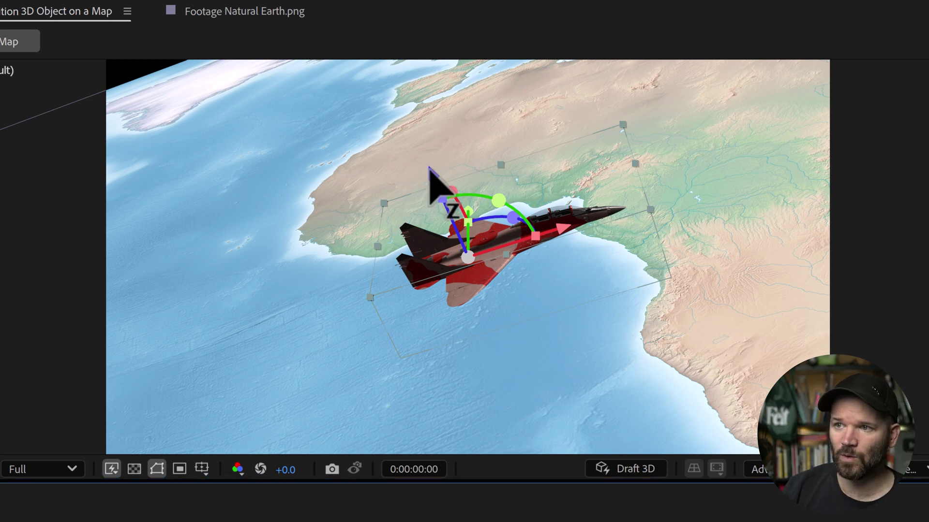
Raise the jet along Z above the map and orbit to a new angle
left_click_drag(429, 168, 414, 133)
key("c")
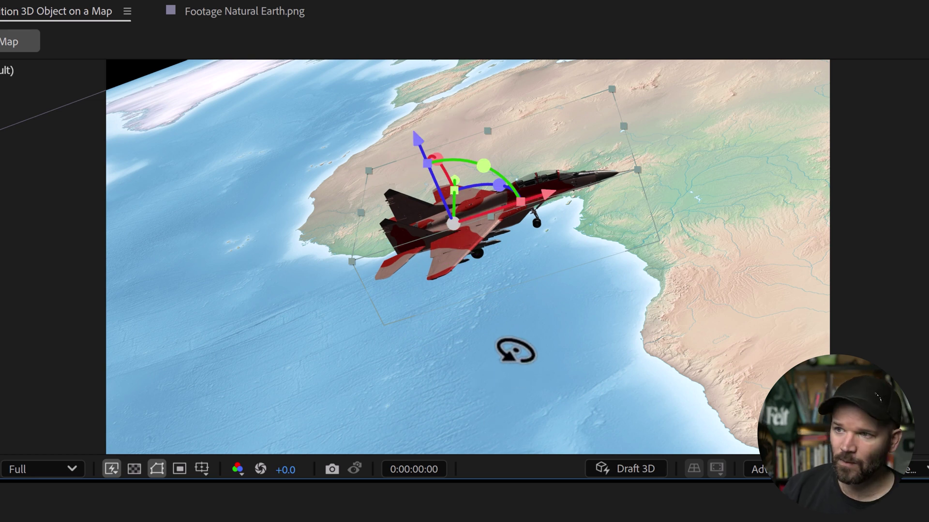
left_click_drag(516, 350, 539, 358)
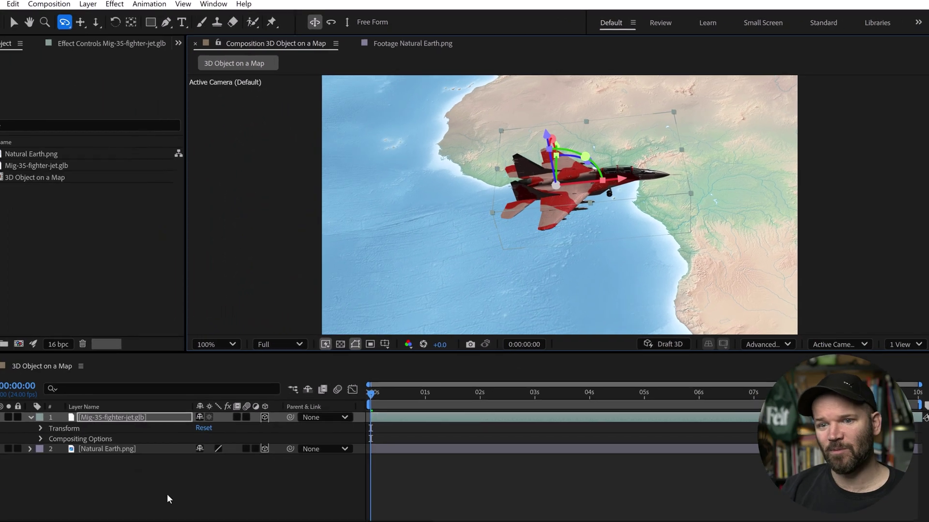
Set the jet layer's Scale to 22% and collapse its properties
left_click(167, 495)
left_click(118, 409)
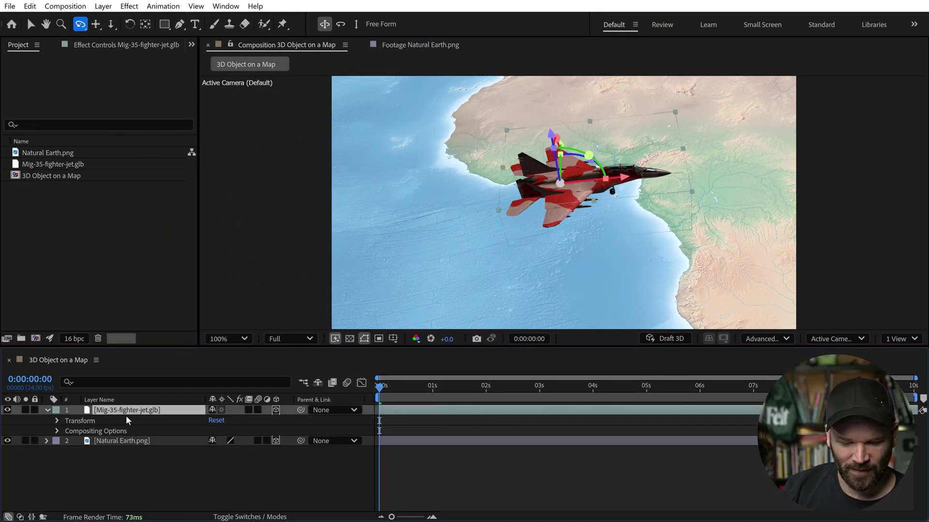
key("s")
left_click(230, 420)
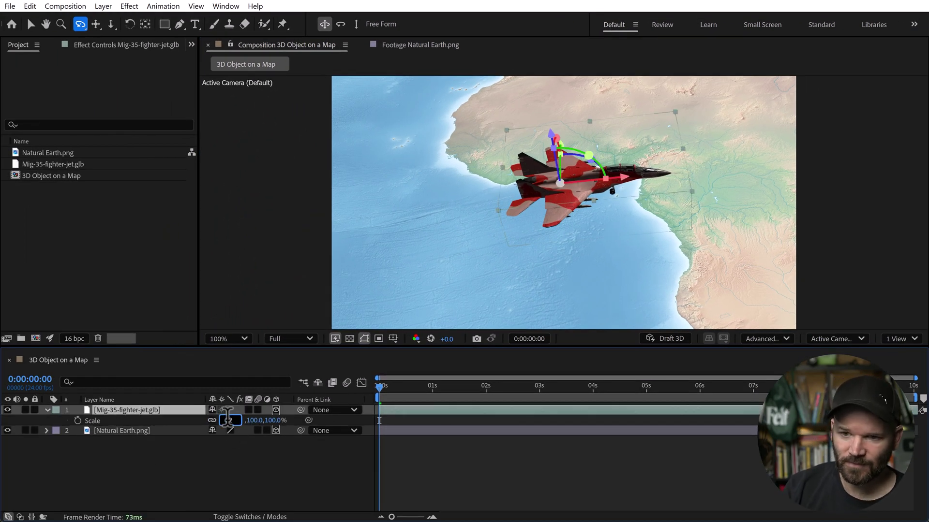
type("22")
key("Return")
left_click(287, 456)
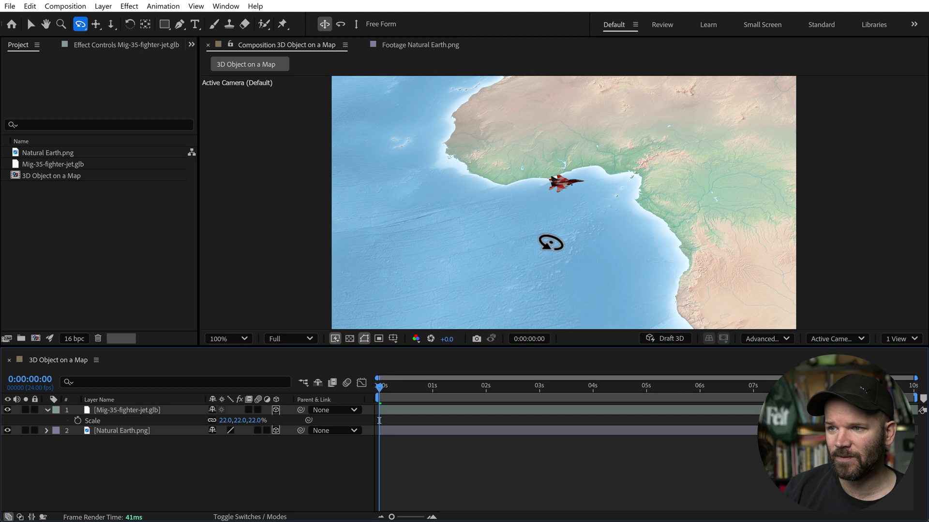
mouse_move(550, 245)
left_mouse_down()
mouse_move(559, 234)
mouse_move(603, 237)
mouse_move(601, 208)
mouse_move(578, 193)
mouse_move(560, 213)
mouse_move(556, 236)
left_mouse_up()
left_click(47, 410)
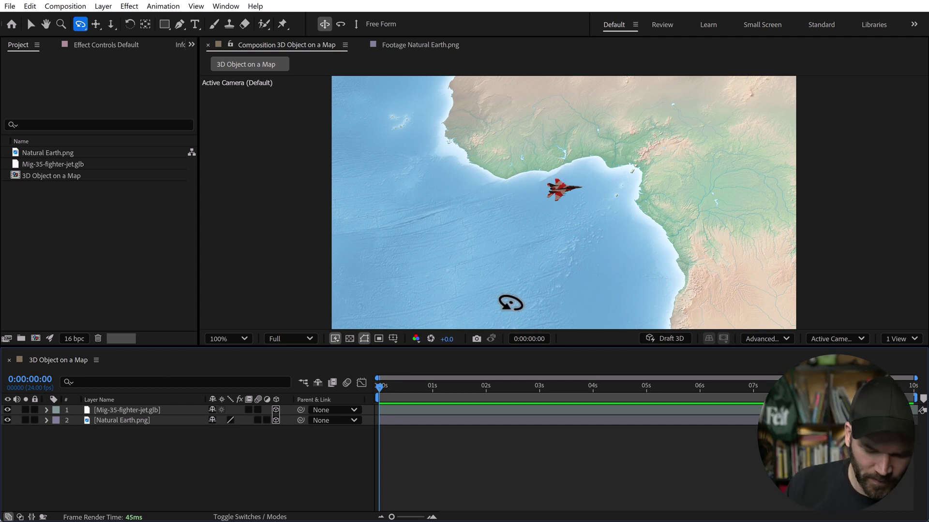
Add an Environment light (Environment Light 1) that casts the jet's shadow onto the map
key("v")
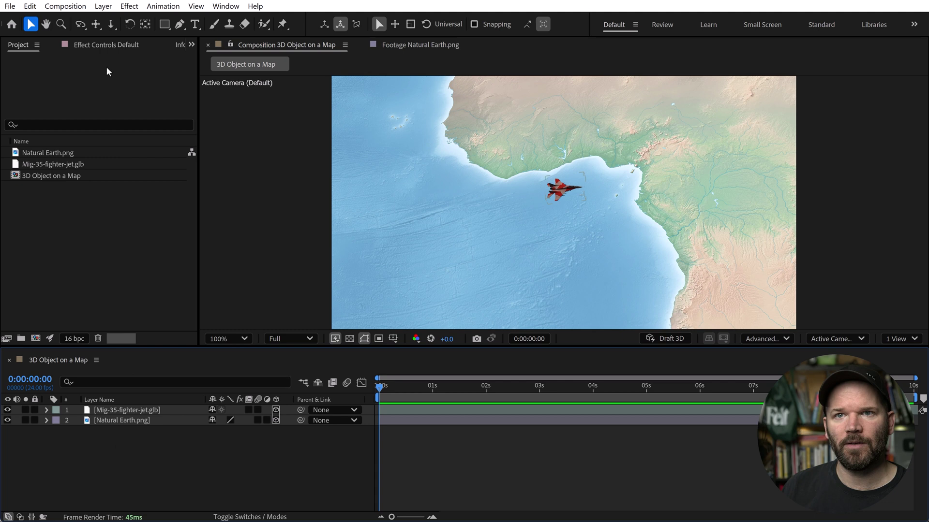
left_click(103, 6)
mouse_move(249, 25)
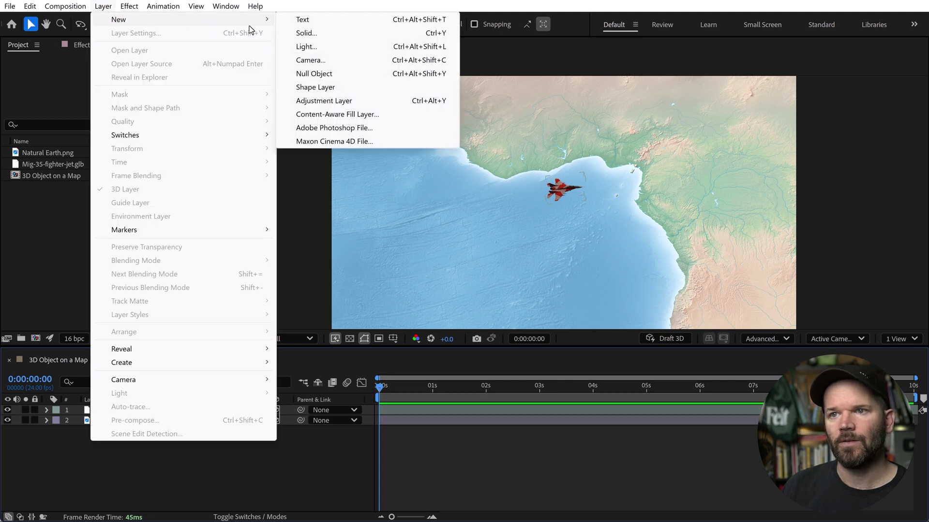
left_click(366, 43)
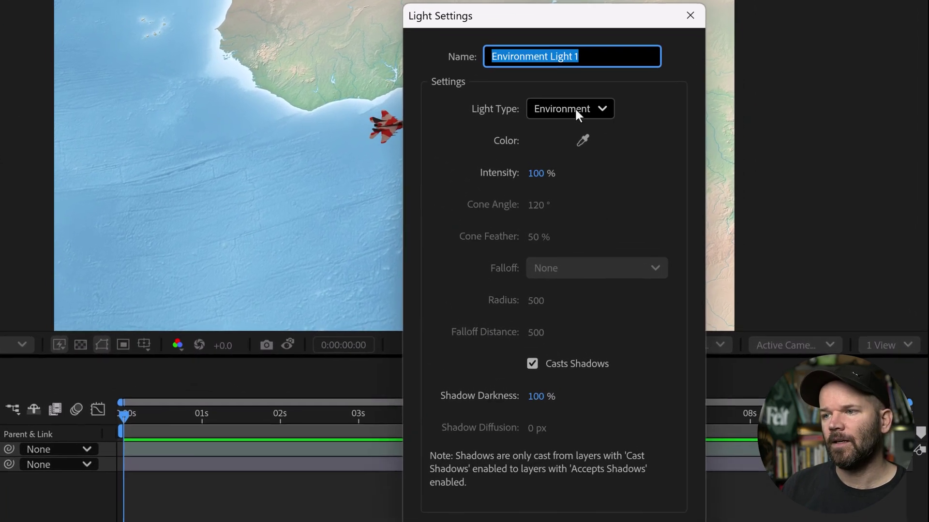
left_click(687, 178)
key("Escape")
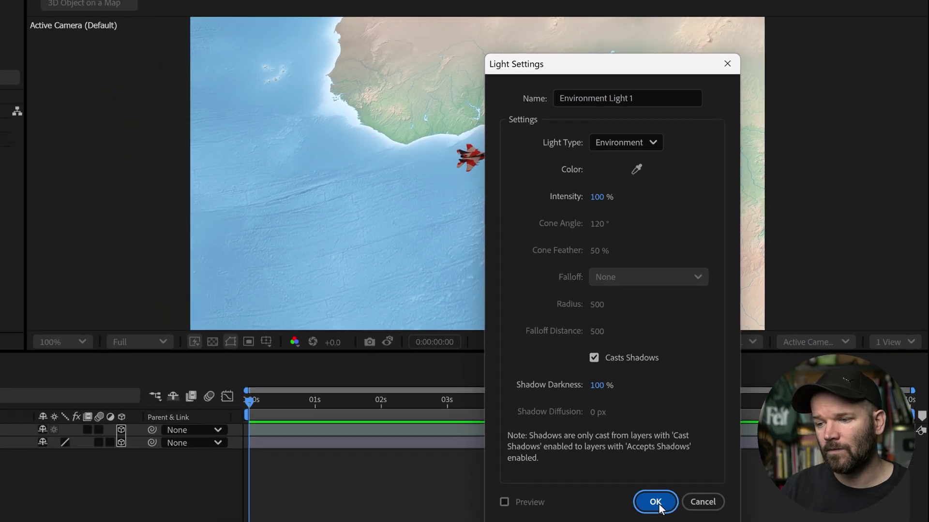
left_click(648, 502)
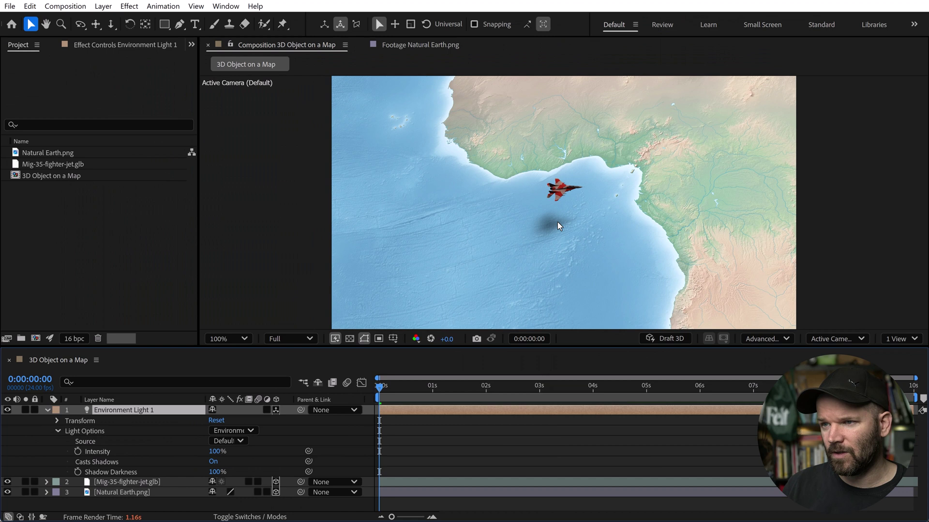
left_click(48, 410)
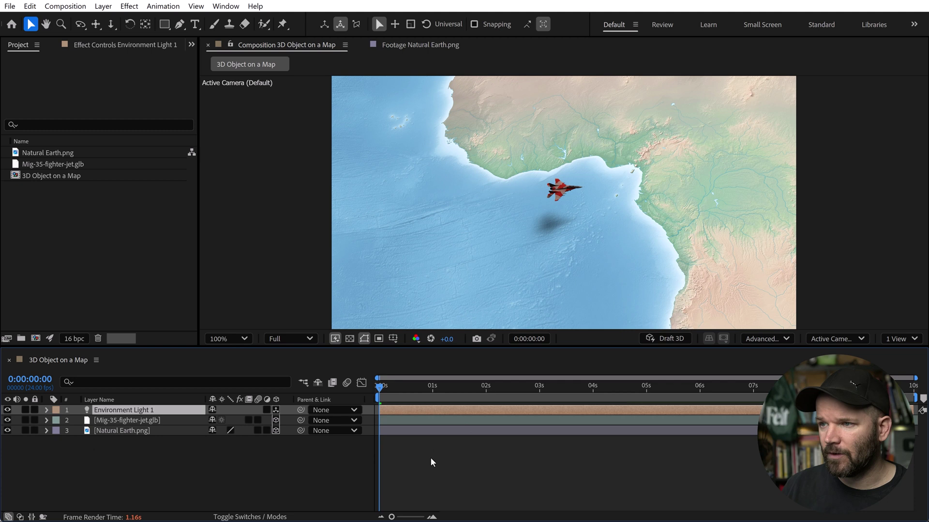
left_click(246, 477)
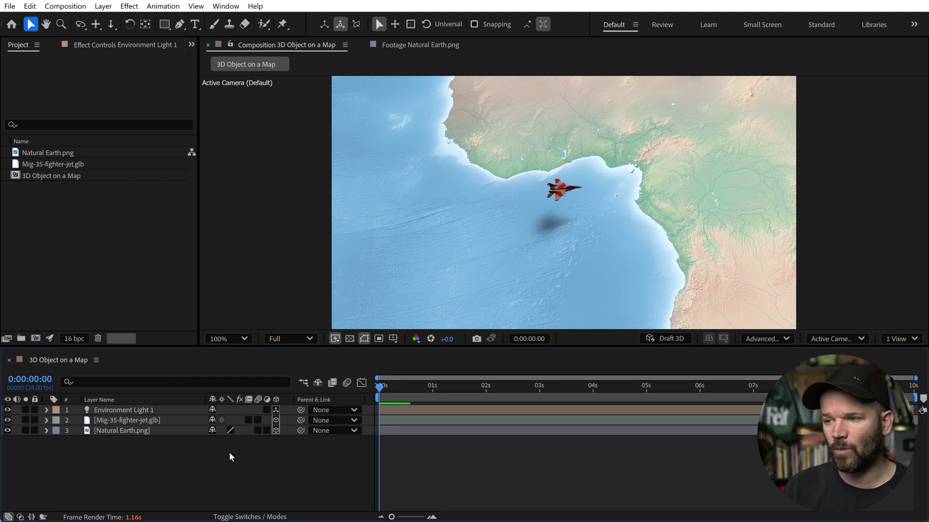
left_click(828, 340)
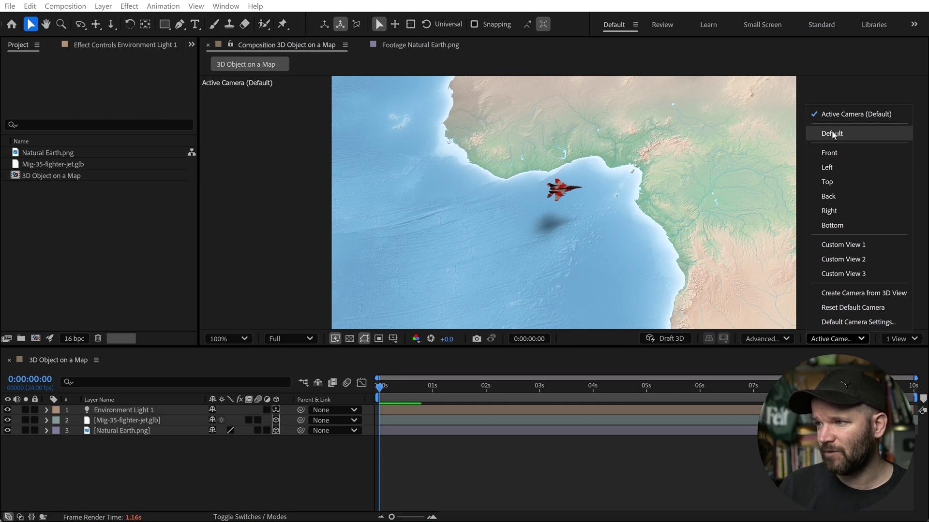
left_click(253, 219)
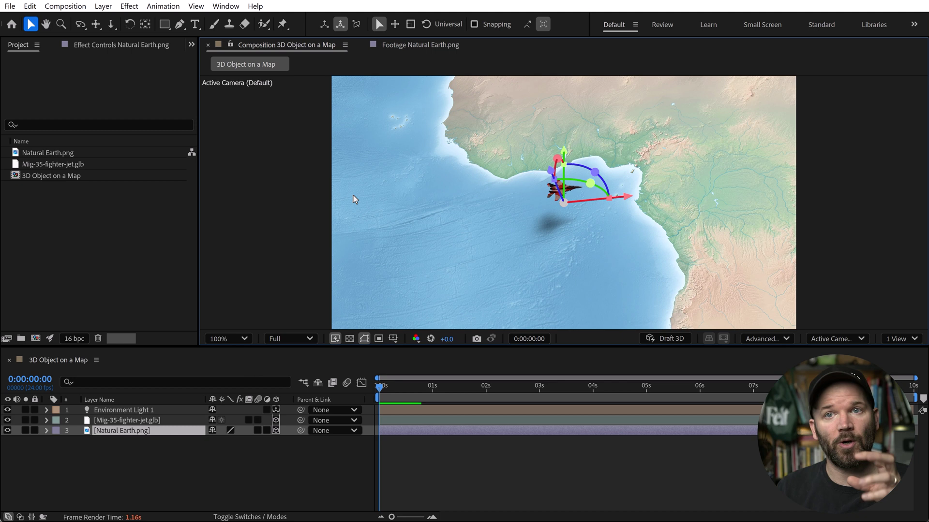
Create a camera from the current 3D view, name it Camera 1, and select the Orbit Camera tool
left_click(103, 6)
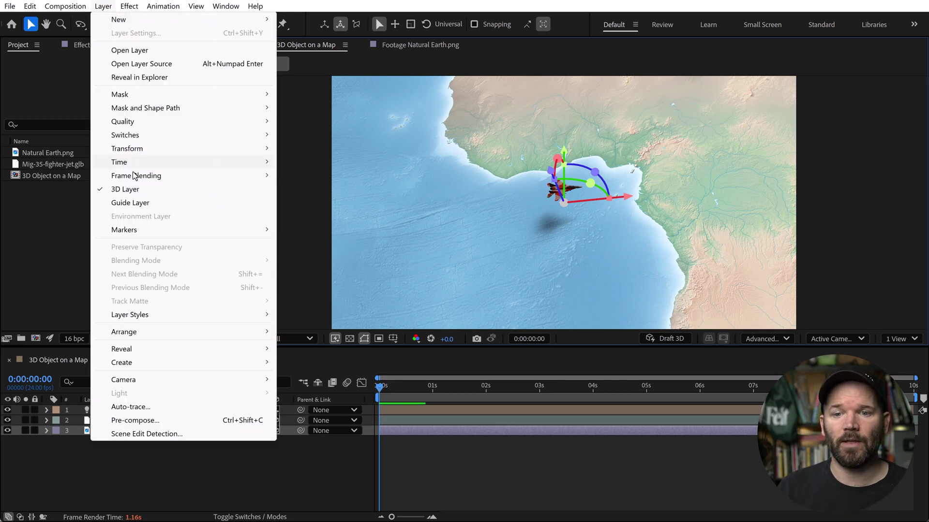
mouse_move(188, 381)
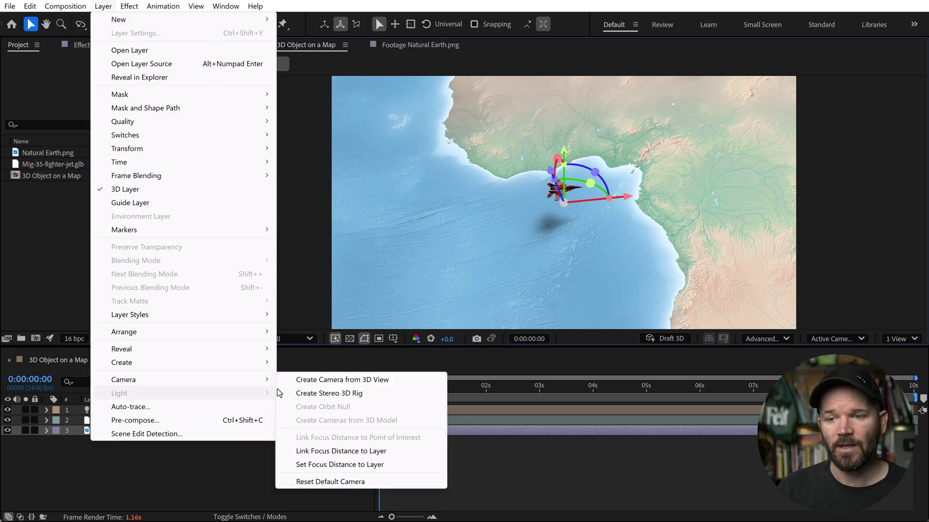
left_click(344, 383)
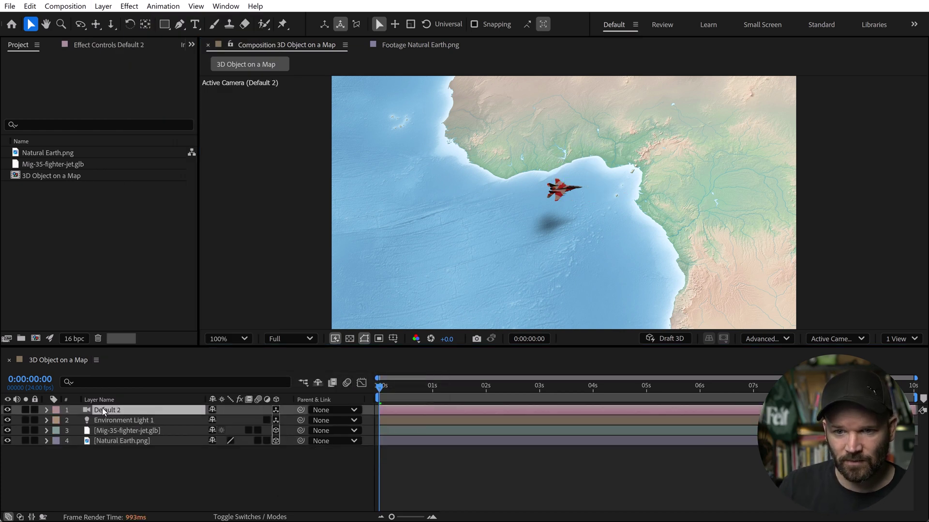
key("Return")
type("Camera")
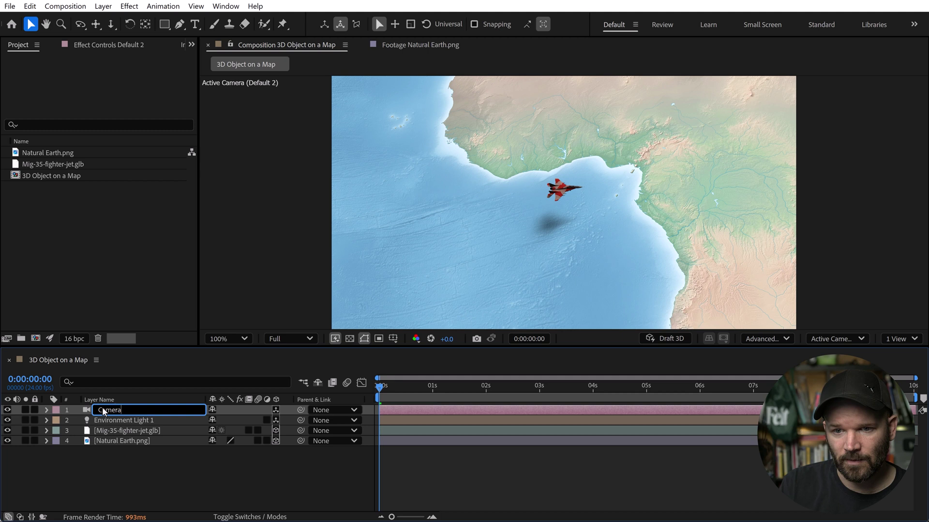
type(" 1")
key("Return")
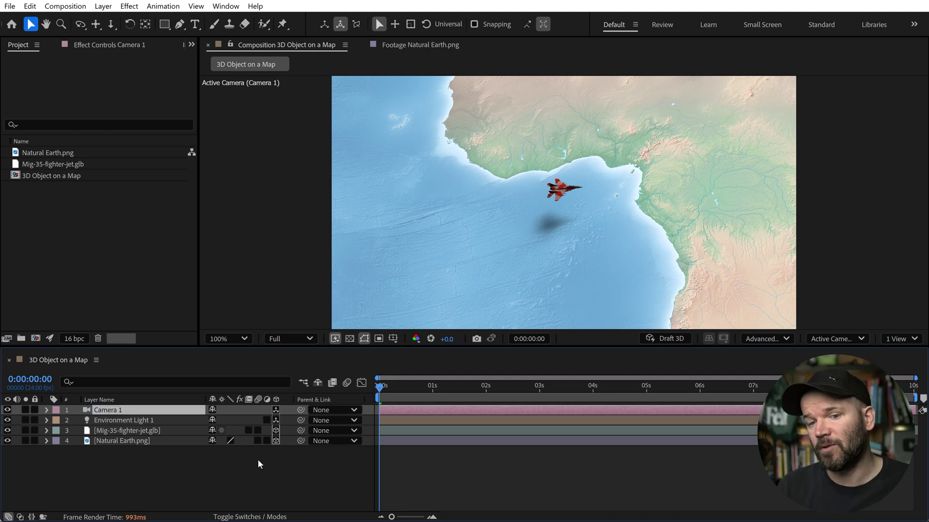
key("c")
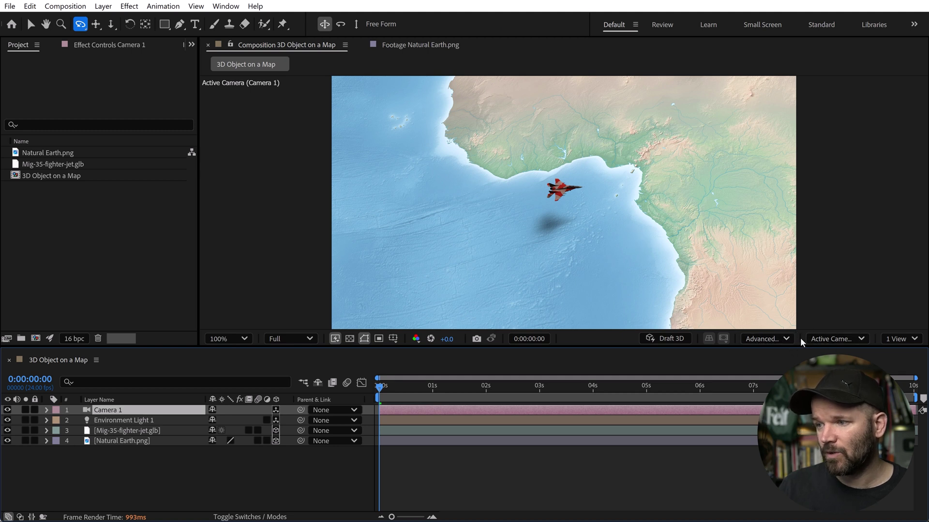
left_click(822, 342)
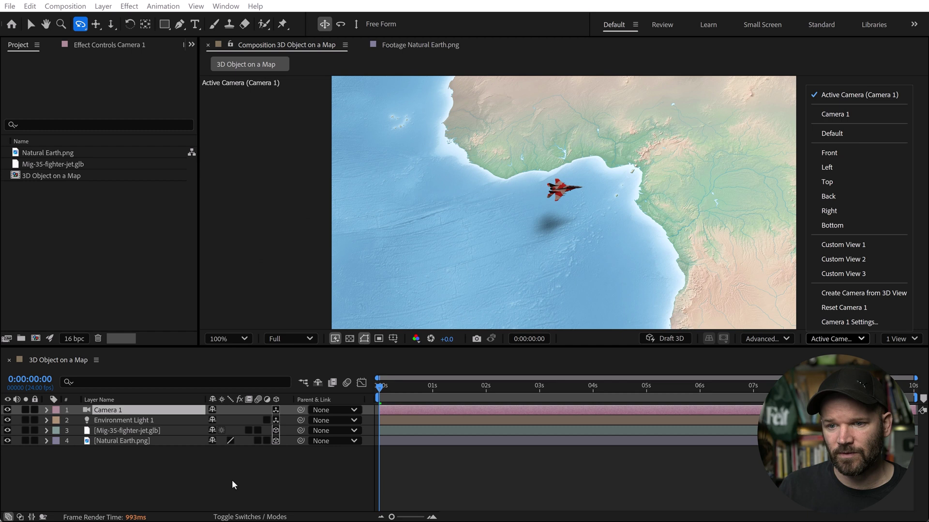
left_click(837, 136)
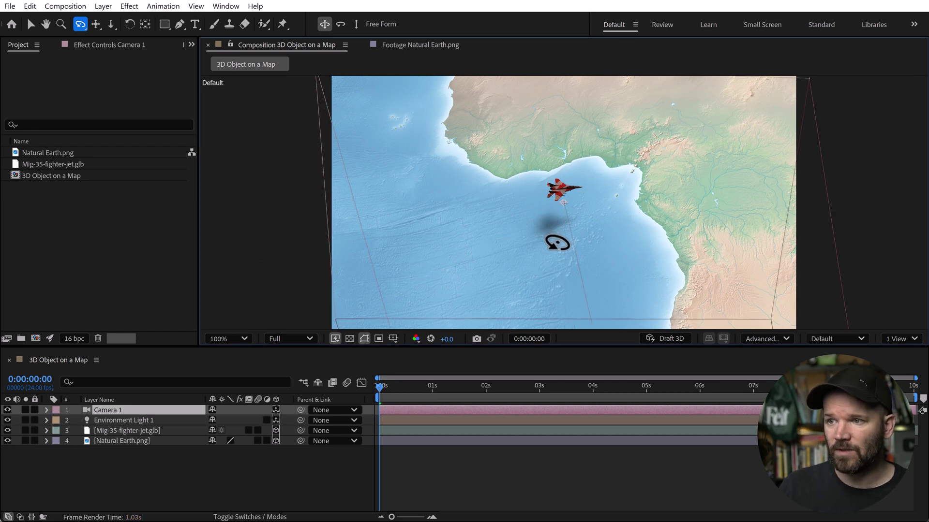
left_click_drag(557, 242, 607, 296)
key("c")
key("c")
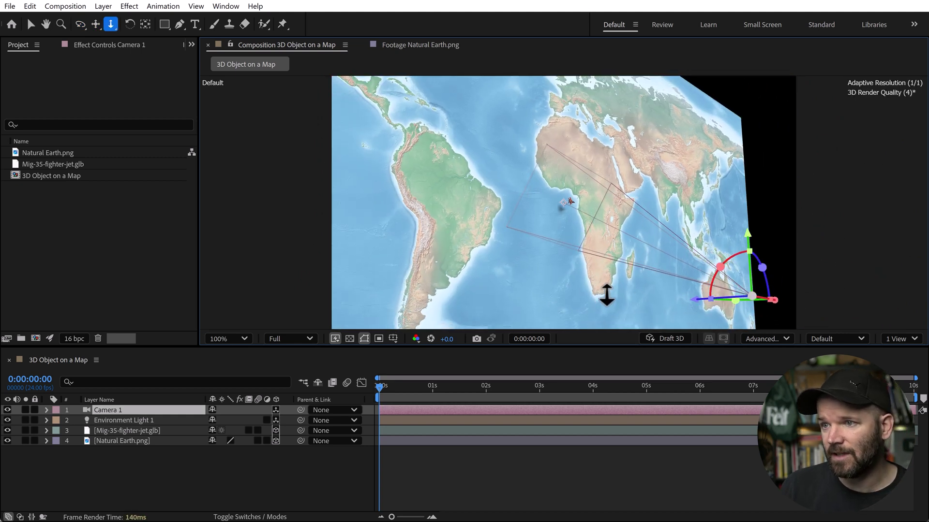
left_click_drag(627, 270, 626, 262)
key("c")
key("c")
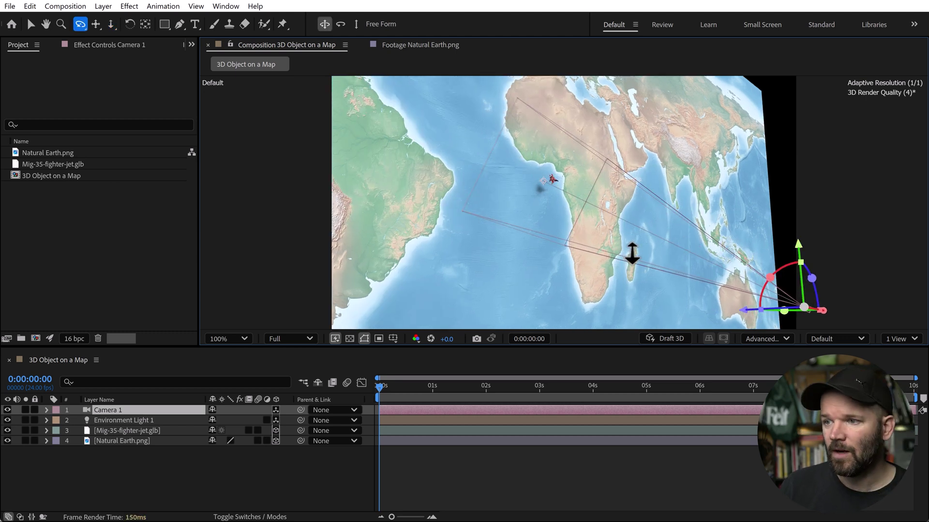
left_click_drag(600, 247, 601, 238)
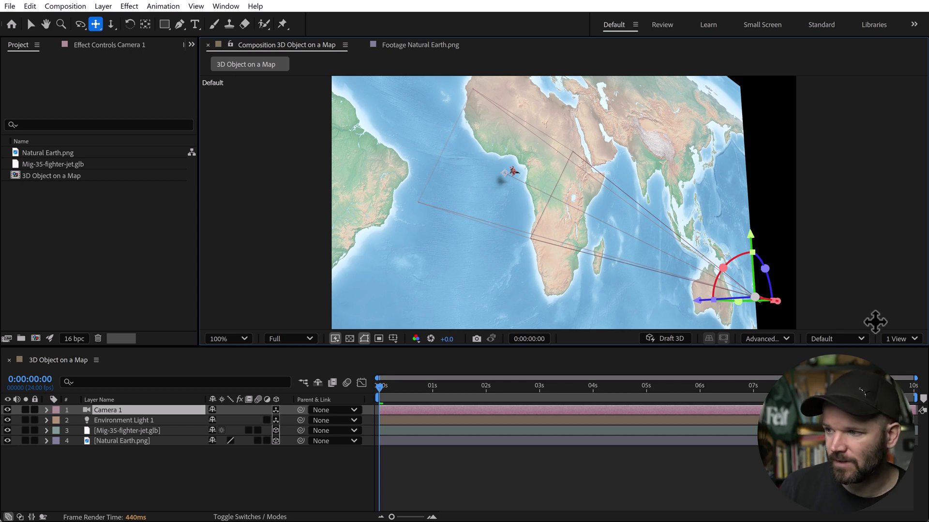
left_click(846, 339)
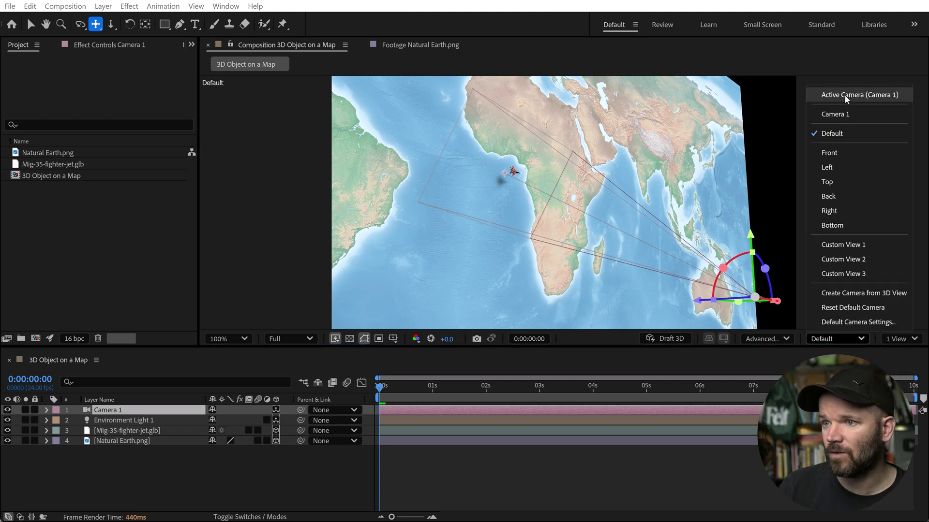
left_click(845, 95)
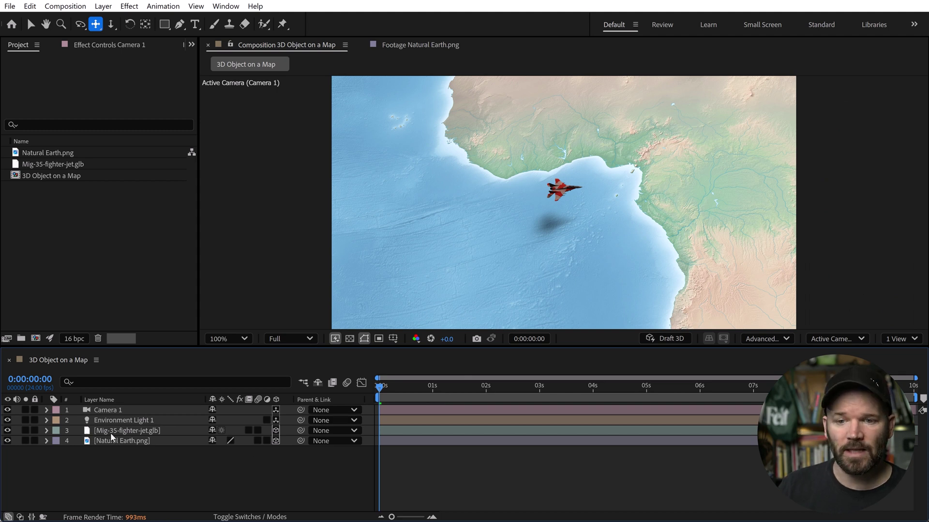
Switch to the Front view and pull back to show all of Africa
left_click(828, 338)
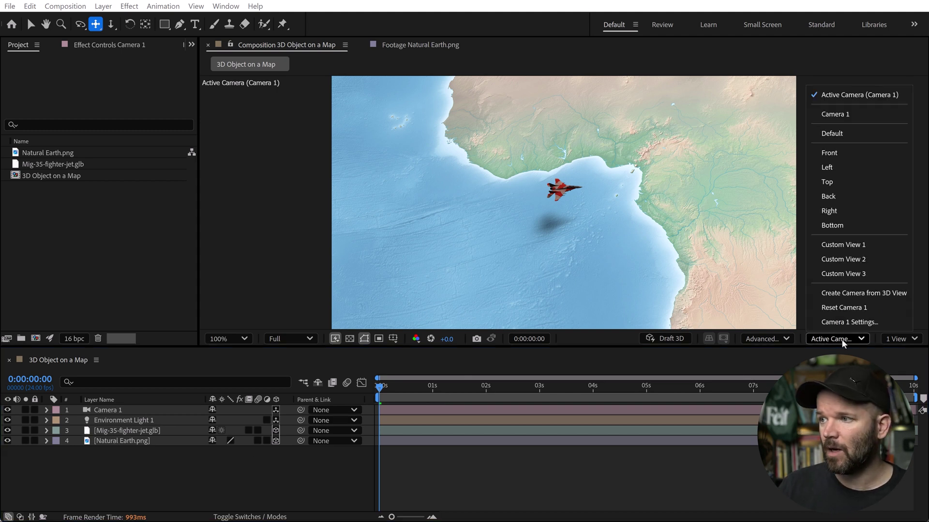
left_click(833, 152)
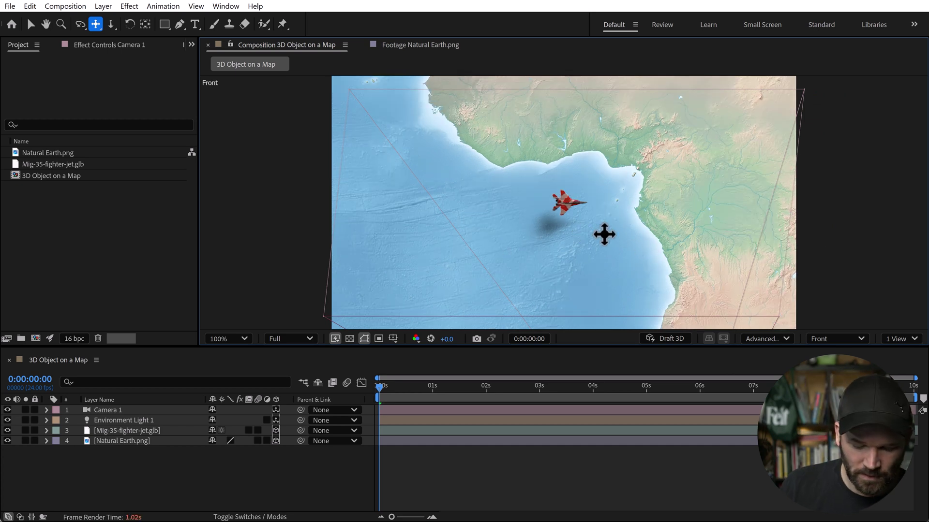
key("c")
left_click_drag(582, 228, 584, 255)
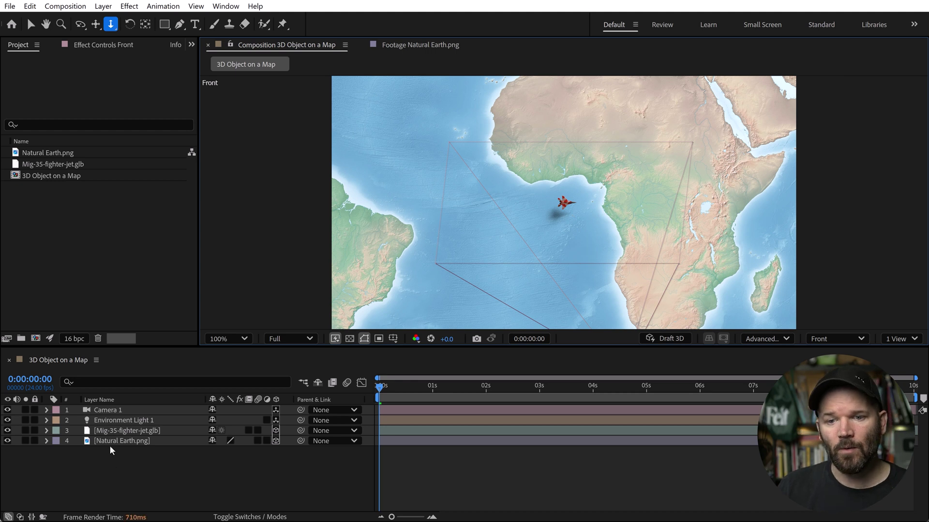
Set a starting Position keyframe with the jet far left over the Atlantic
left_click(116, 431)
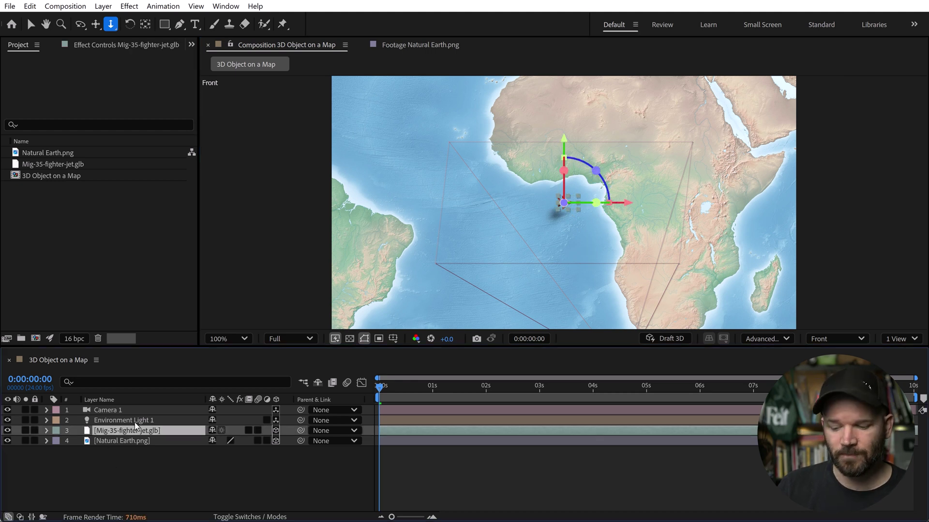
key("p")
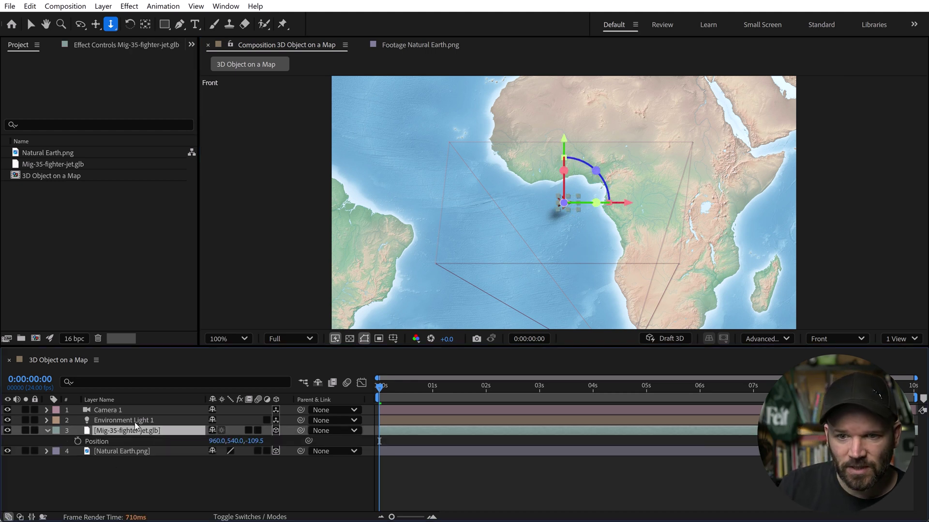
left_click(75, 441)
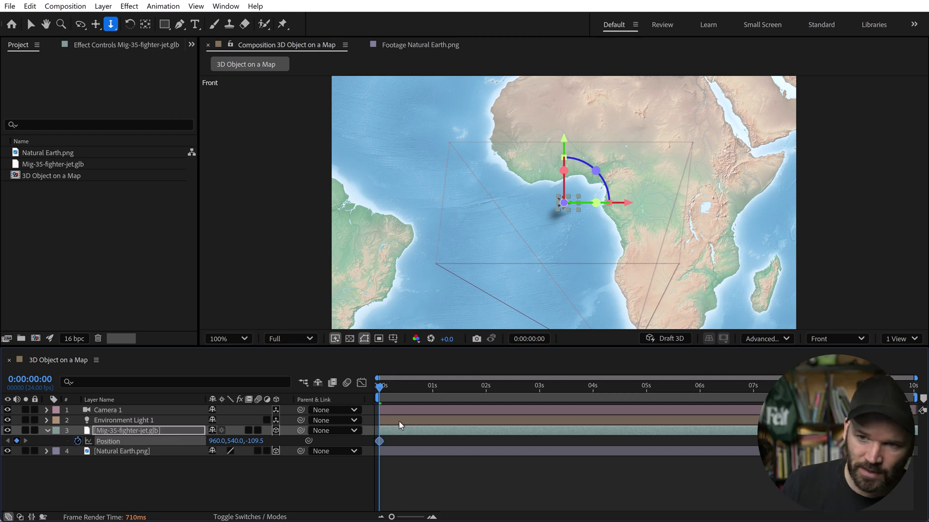
key("v")
left_click_drag(630, 205, 489, 206)
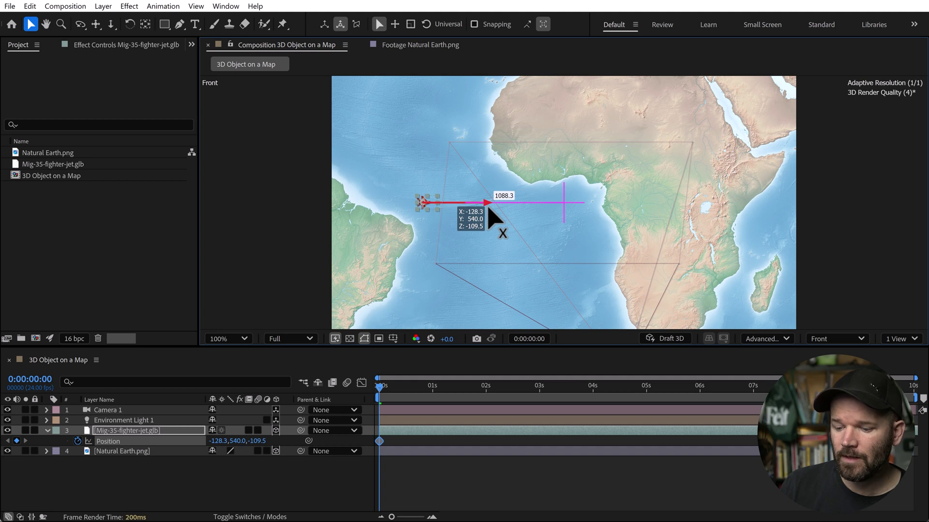
Later in the timeline, move the jet right and up to central Africa, nudging the map left
left_click_drag(391, 387, 646, 396)
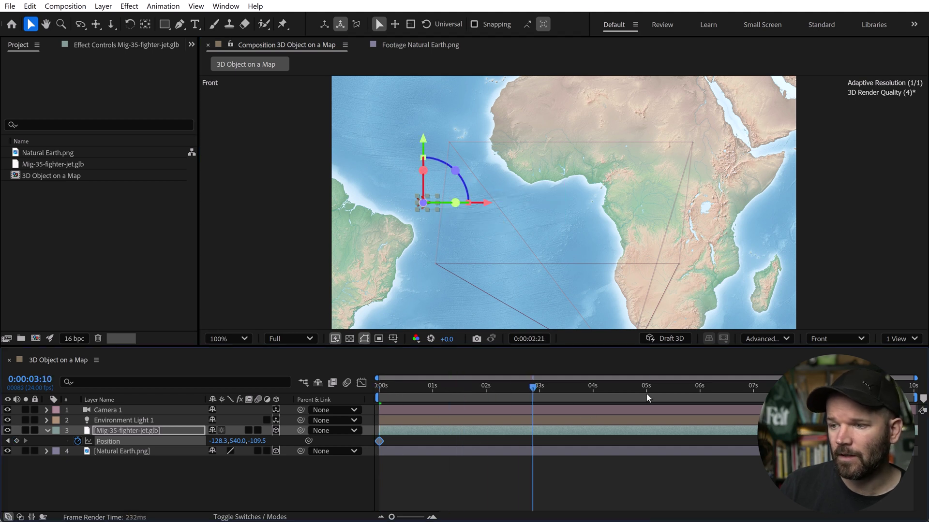
left_click_drag(485, 203, 699, 203)
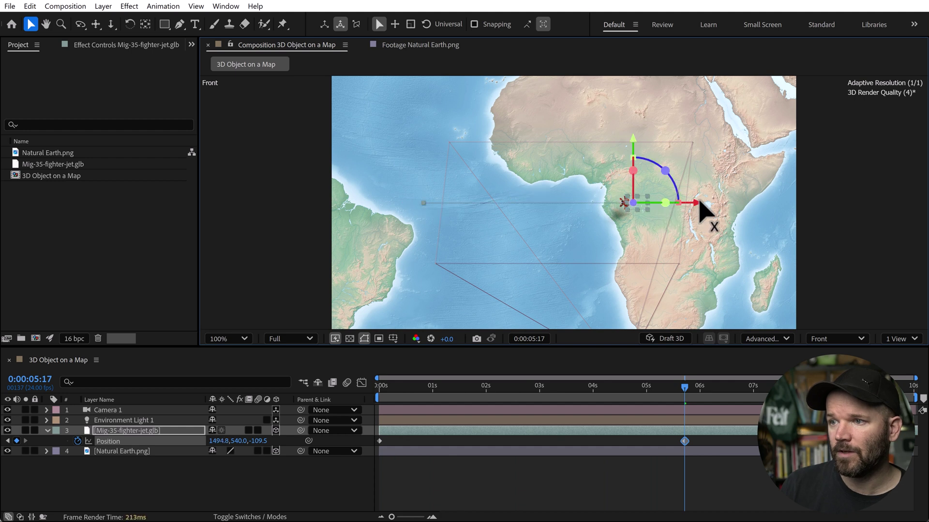
left_click_drag(633, 141, 644, 96)
left_click(698, 155)
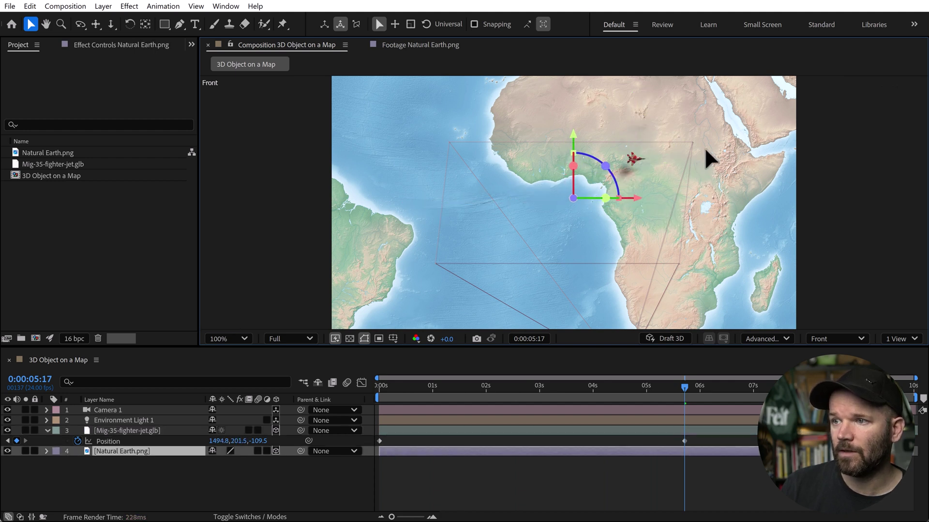
left_click_drag(712, 233, 704, 213)
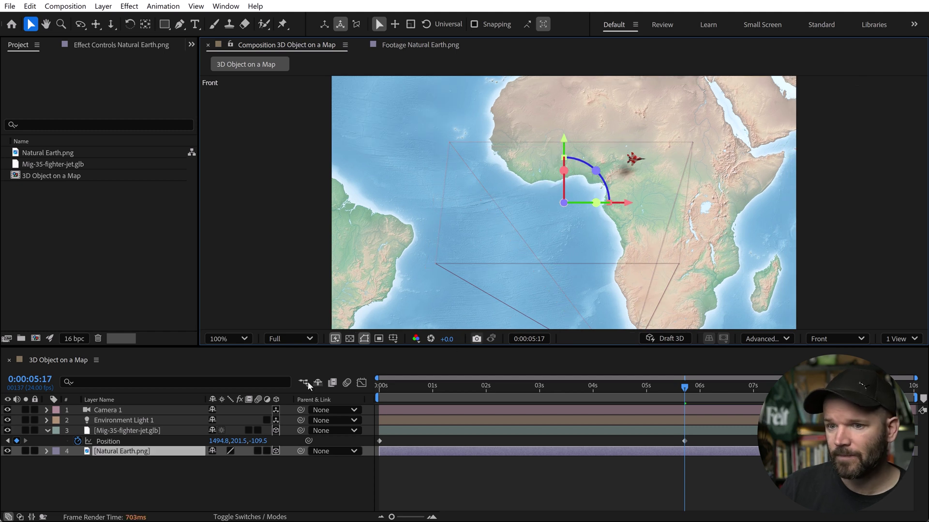
left_click(126, 431)
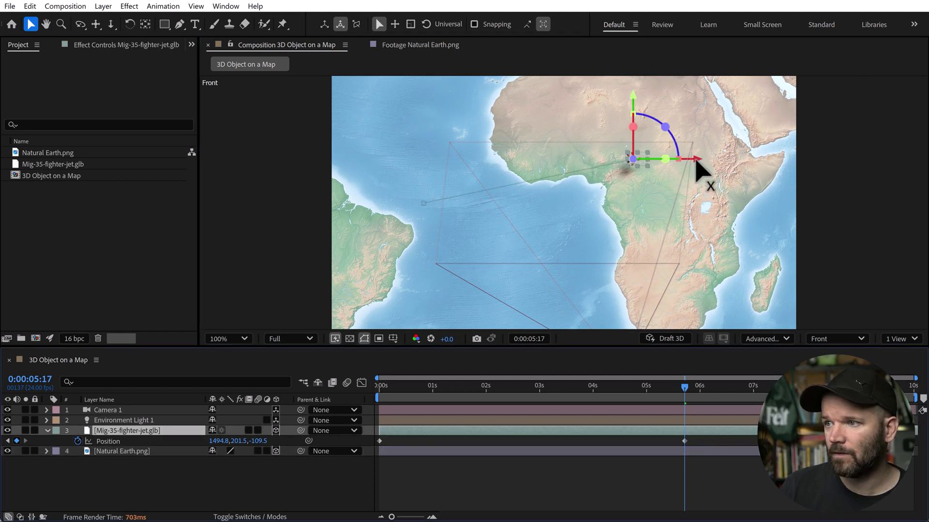
left_click_drag(696, 161, 717, 164)
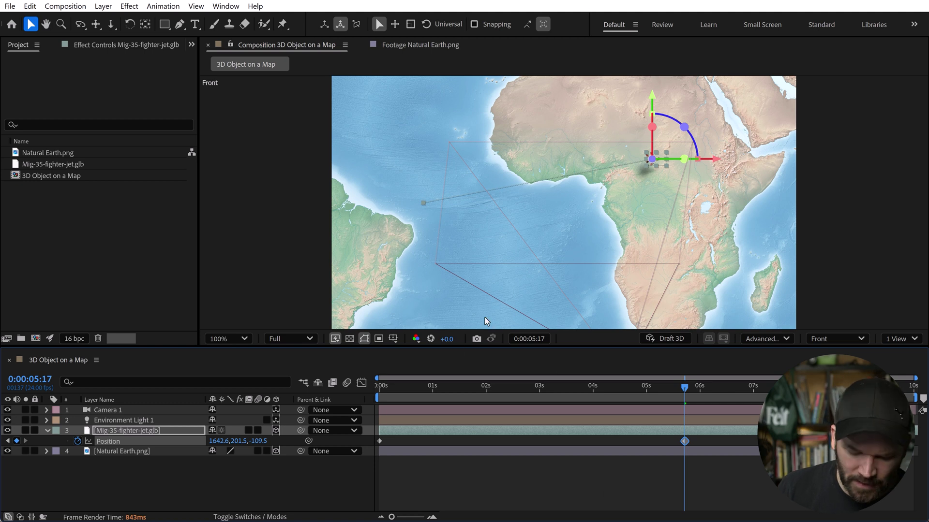
Bend the motion path's Bezier handles into a curved flight path and preview it
key("g")
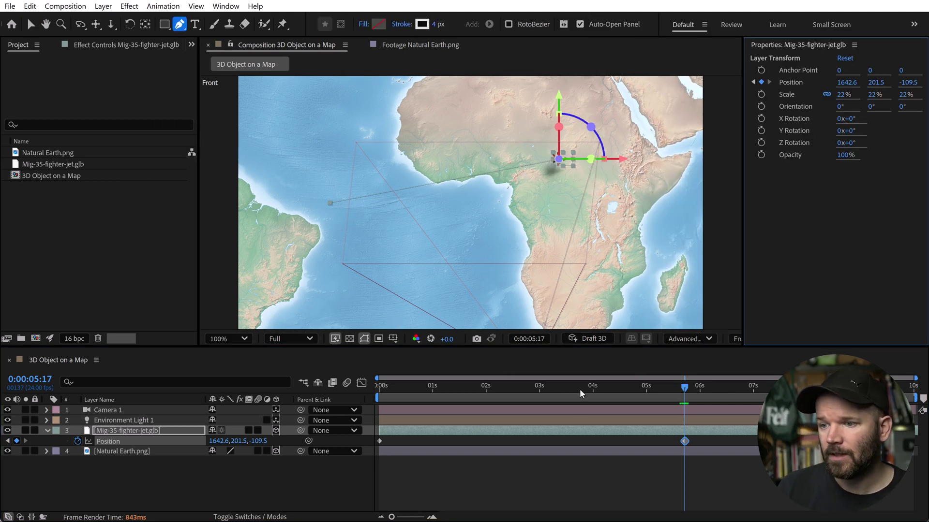
left_click_drag(579, 393, 528, 385)
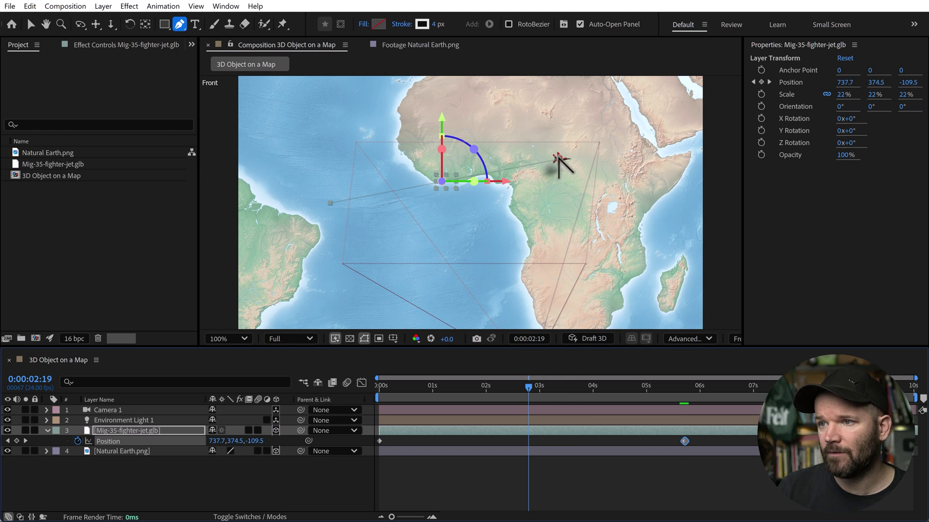
left_click_drag(557, 158, 545, 267)
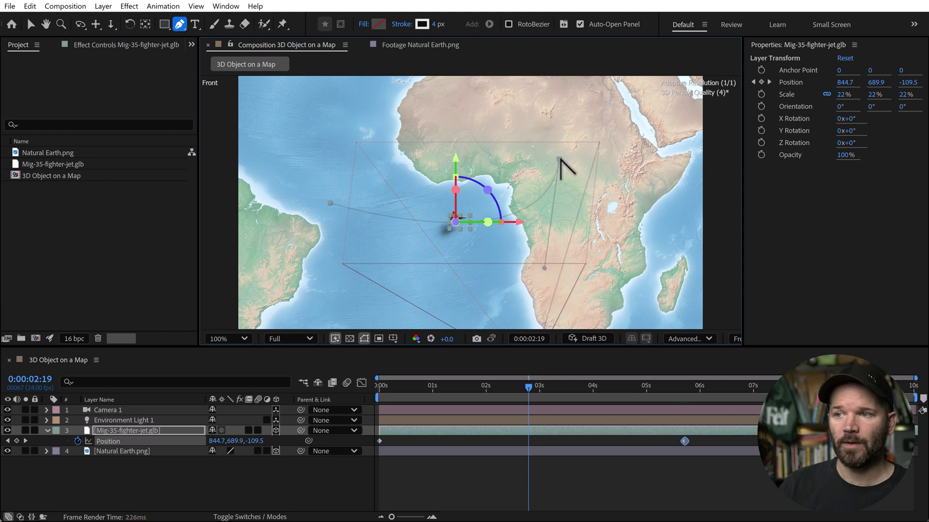
key("v")
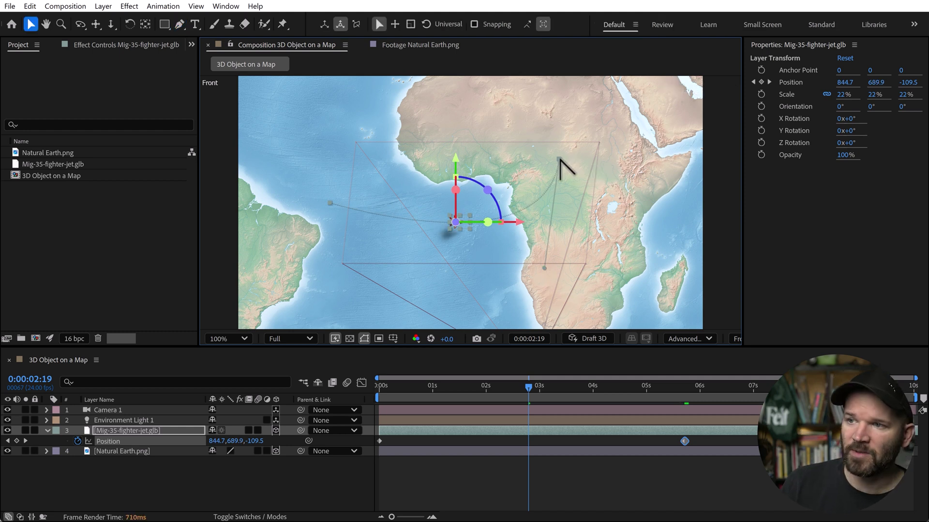
left_click_drag(559, 160, 560, 138)
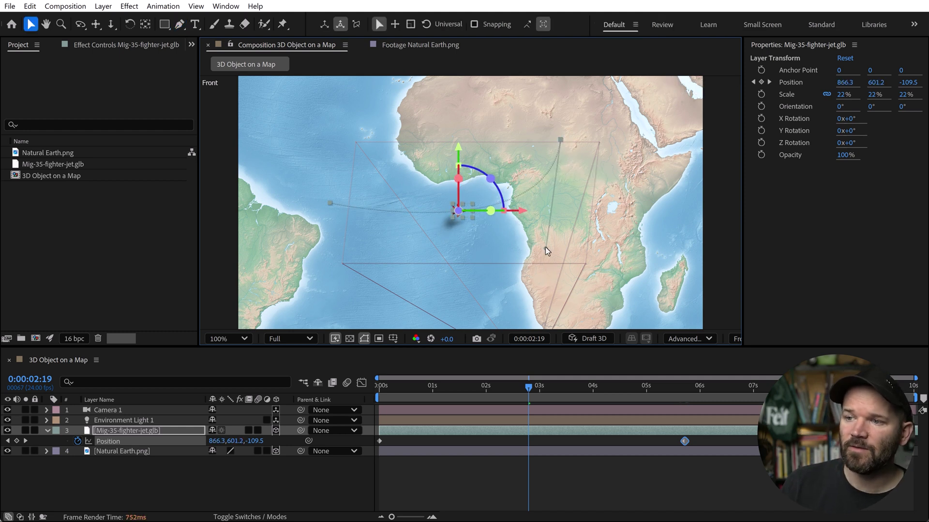
left_click_drag(544, 248, 547, 269)
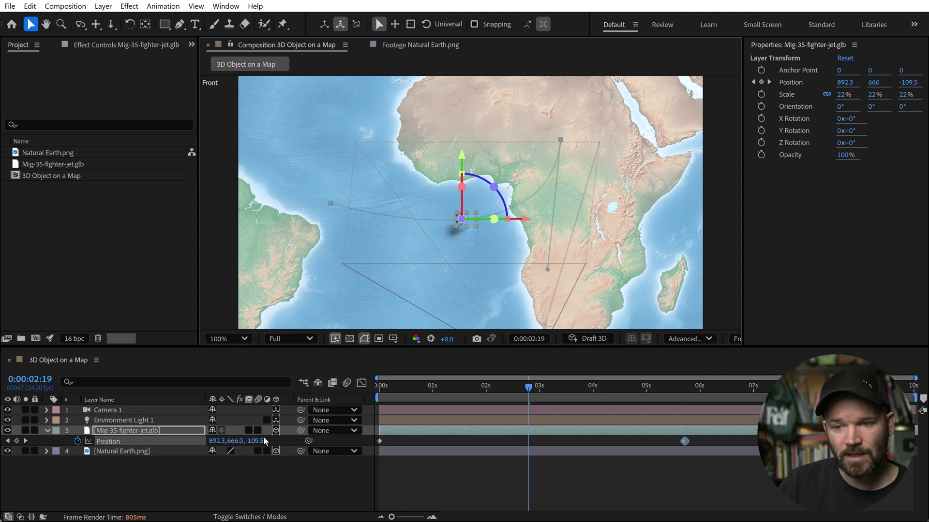
left_click_drag(546, 269, 531, 256)
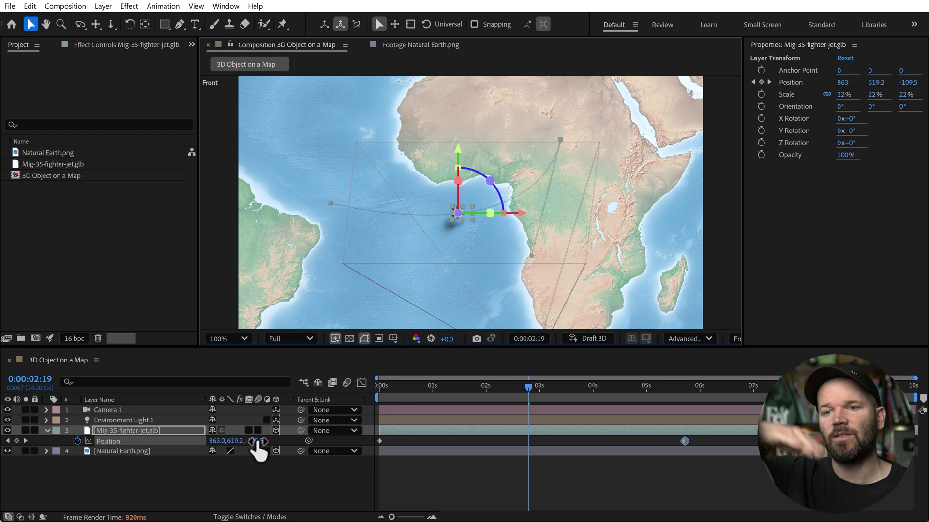
left_click_drag(516, 394, 546, 396)
Set the jet layer's Auto-Orient to Orient Along Path and check it at 0:00:04:03
left_click(276, 492)
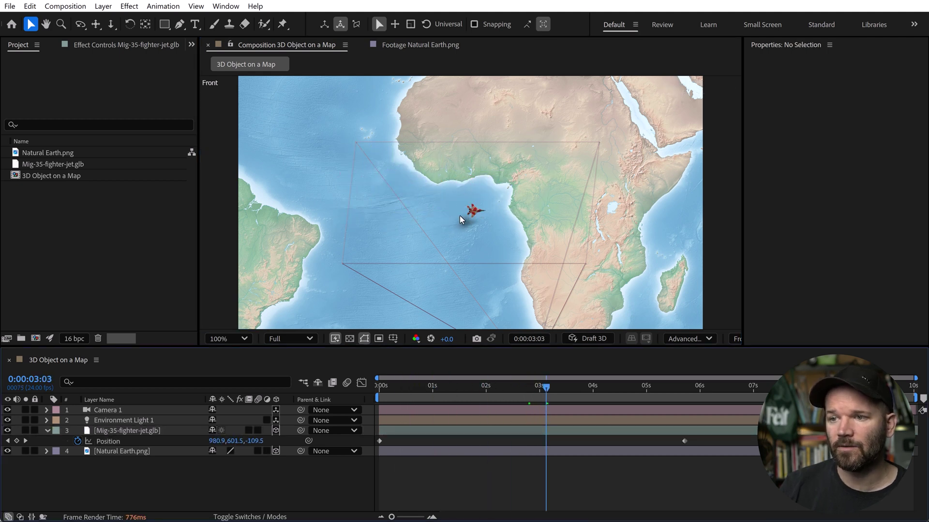
scroll(463, 209, "up", 1)
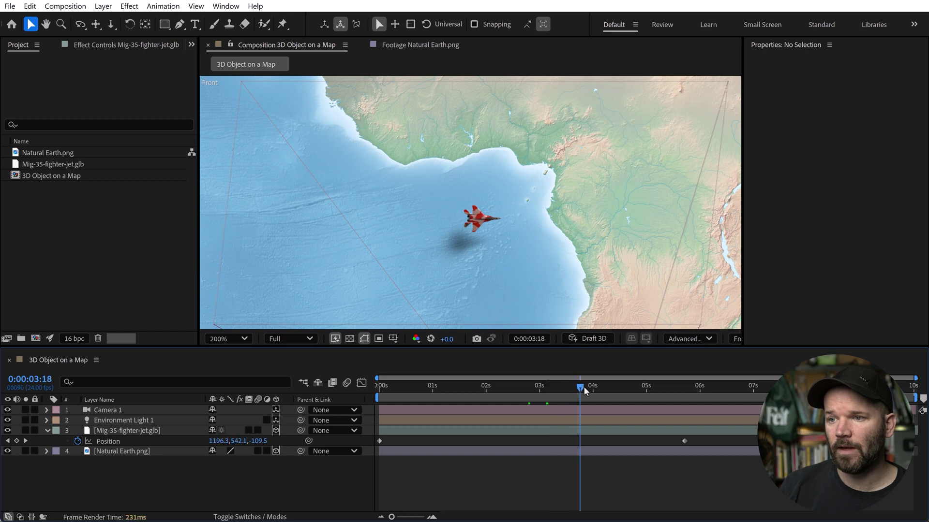
left_click_drag(584, 387, 600, 388)
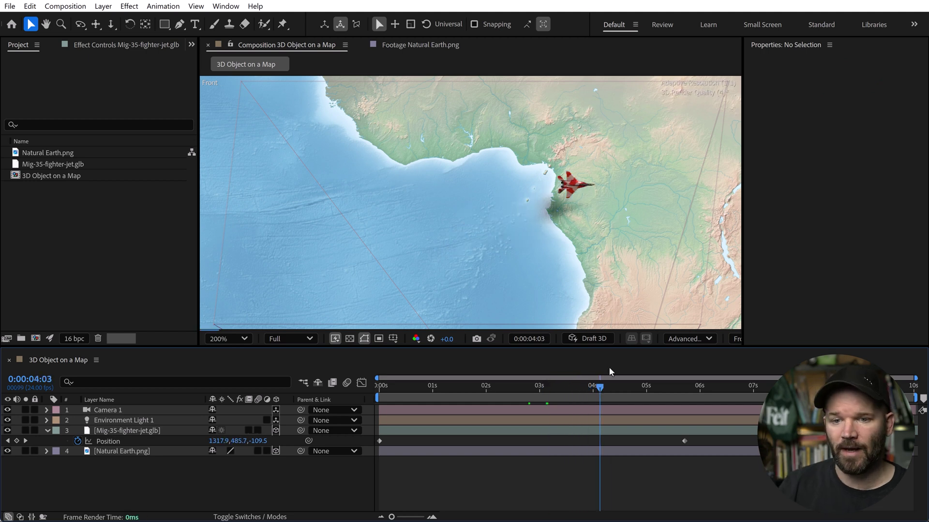
right_click(150, 436)
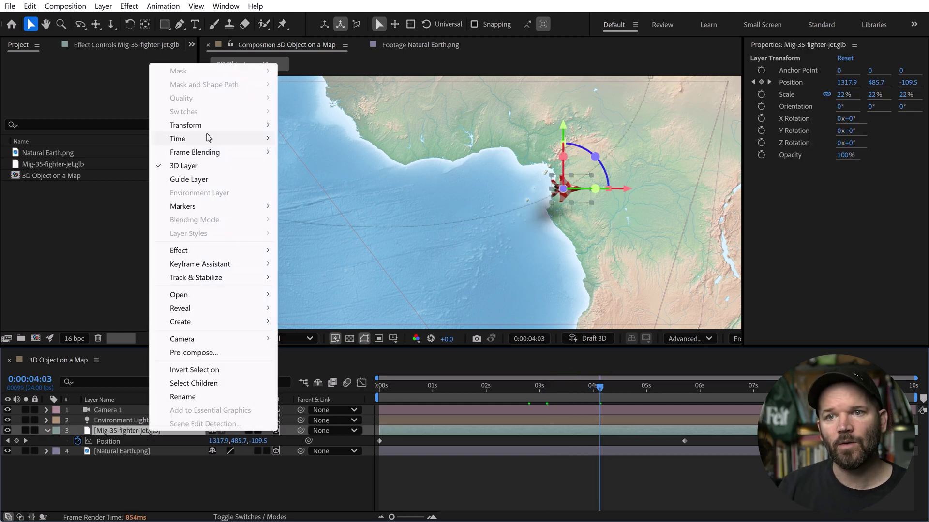
mouse_move(205, 125)
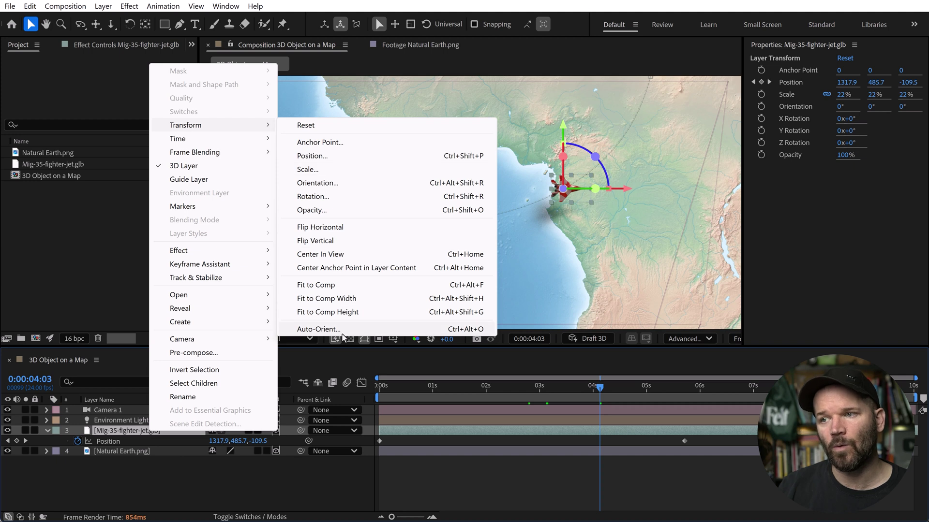
left_click(329, 329)
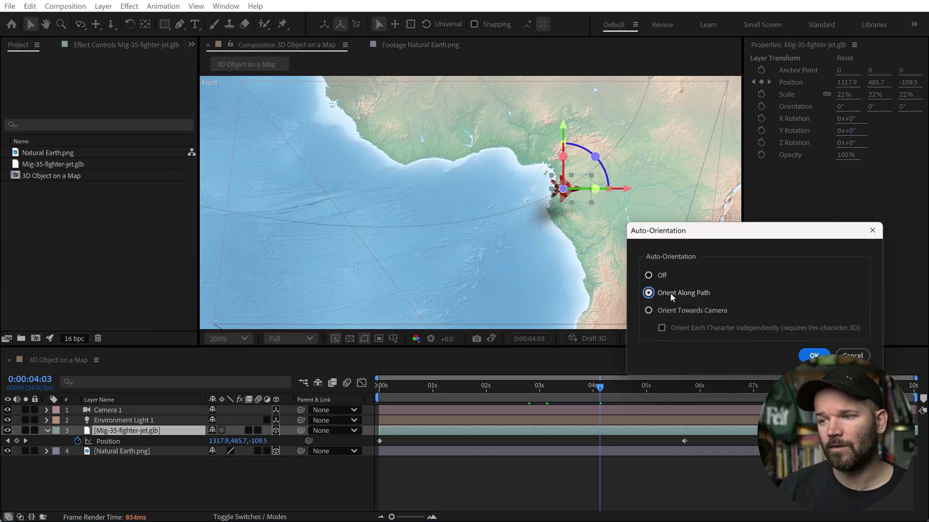
left_click(814, 355)
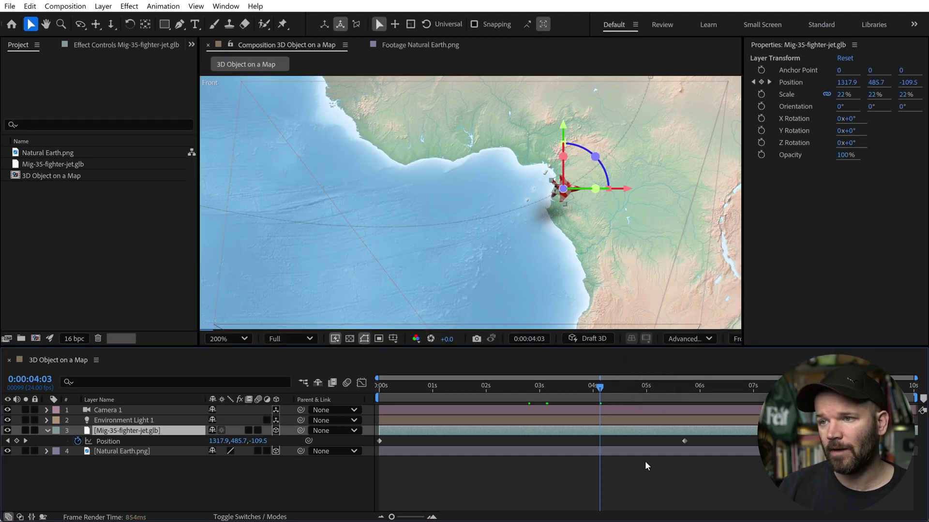
left_click(583, 478)
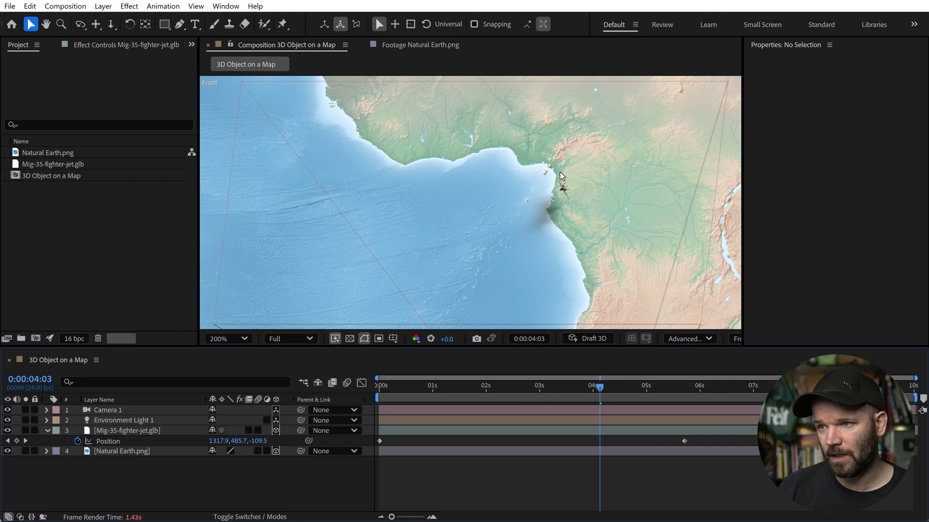
key("period")
key("comma")
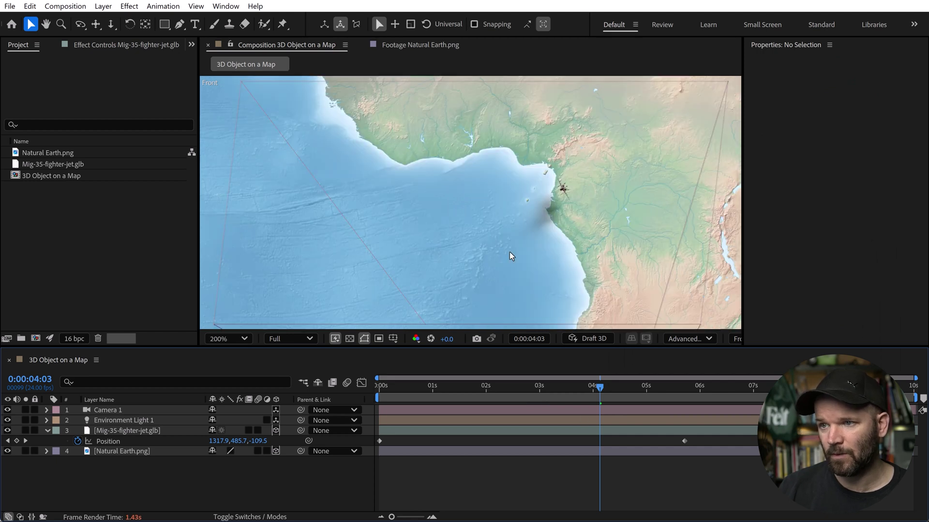
Set the MiG-35 jet layer's Y Rotation to -90°
left_click(123, 430)
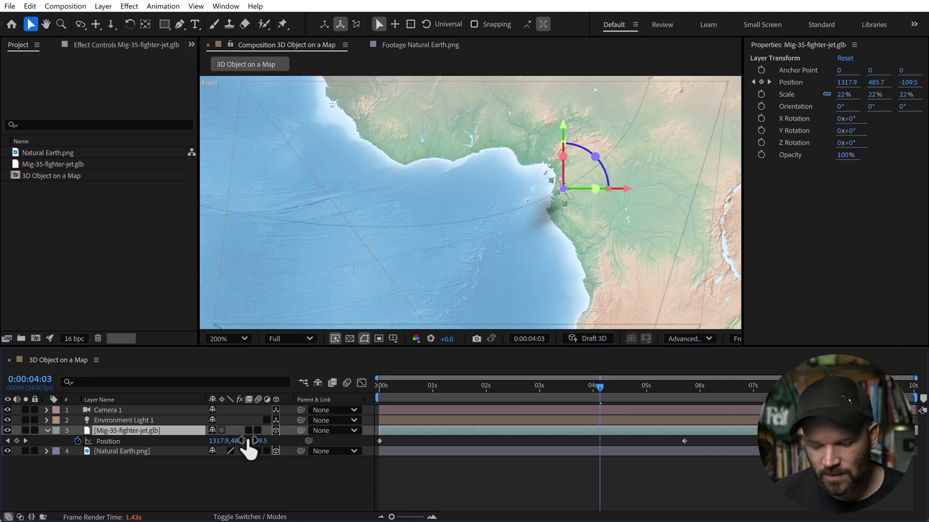
key("r")
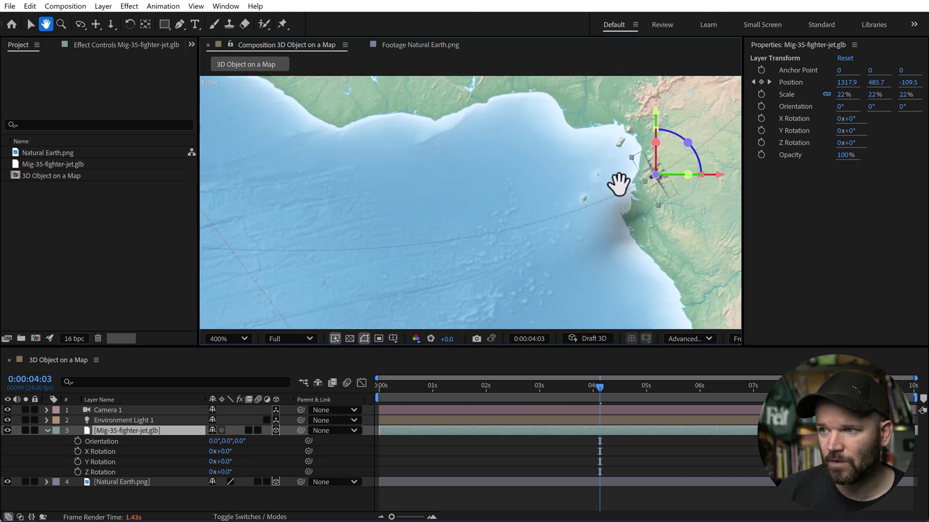
left_click_drag(618, 183, 524, 201)
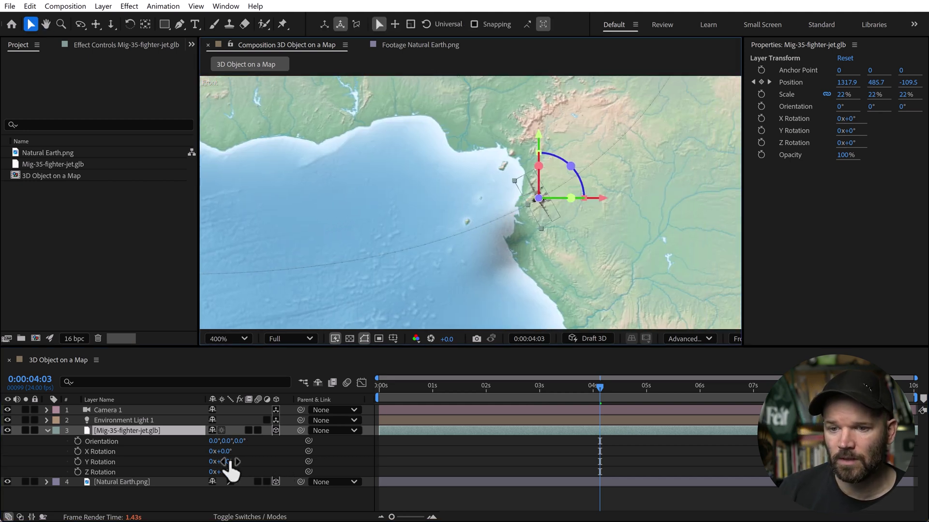
left_click_drag(227, 462, 184, 457)
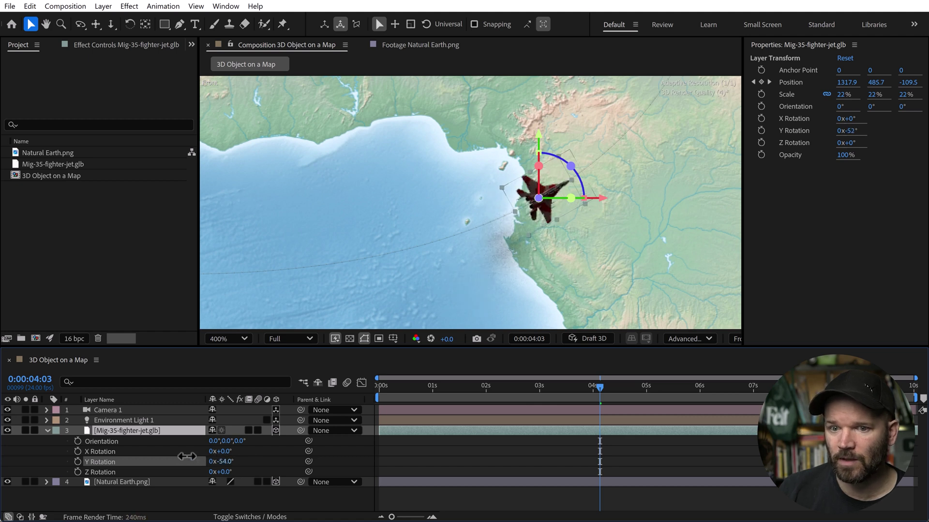
left_click(223, 462)
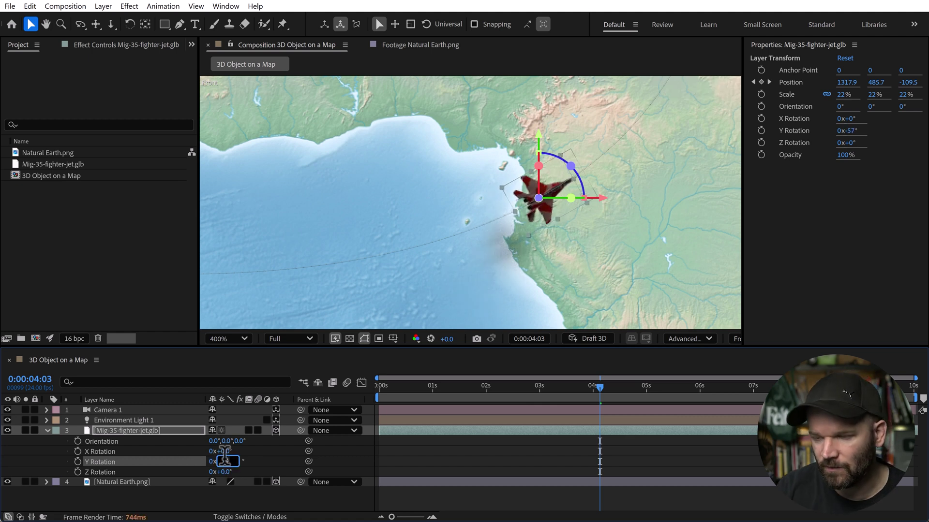
type("-90")
key("Return")
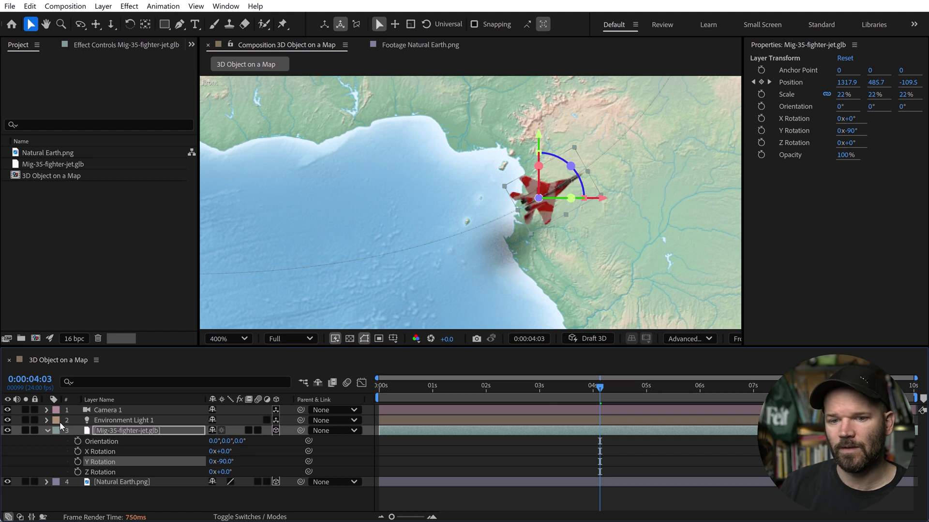
Collapse the jet layer, fit the whole map in view, and preview the jet
left_click(47, 430)
key("shift+slash")
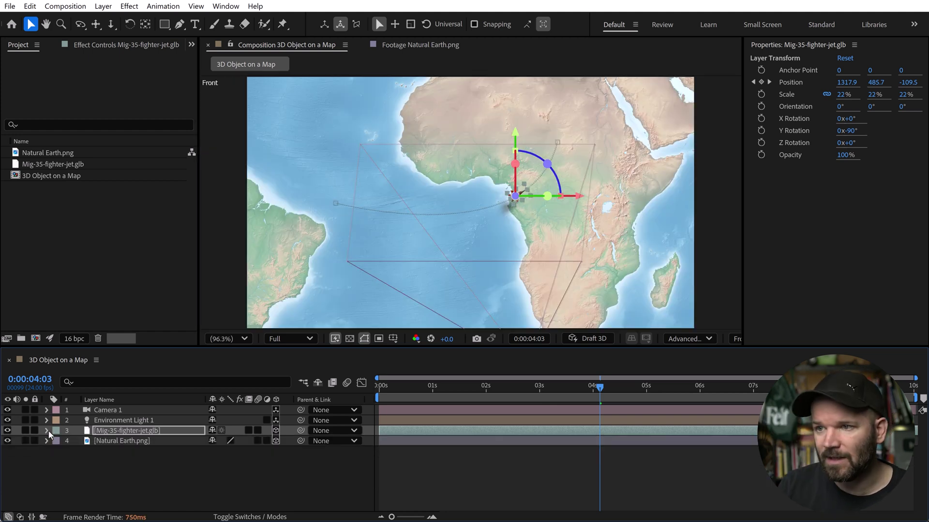
left_click(542, 479)
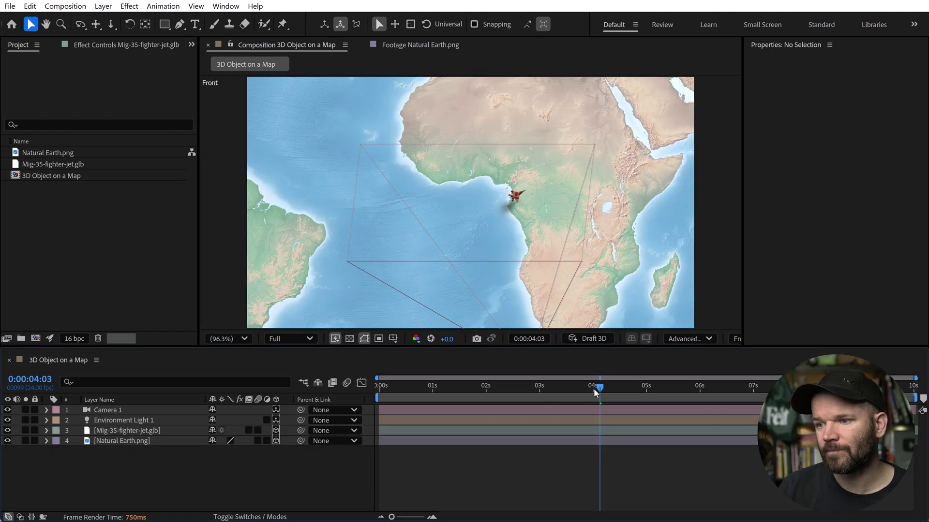
left_click_drag(594, 387, 566, 386)
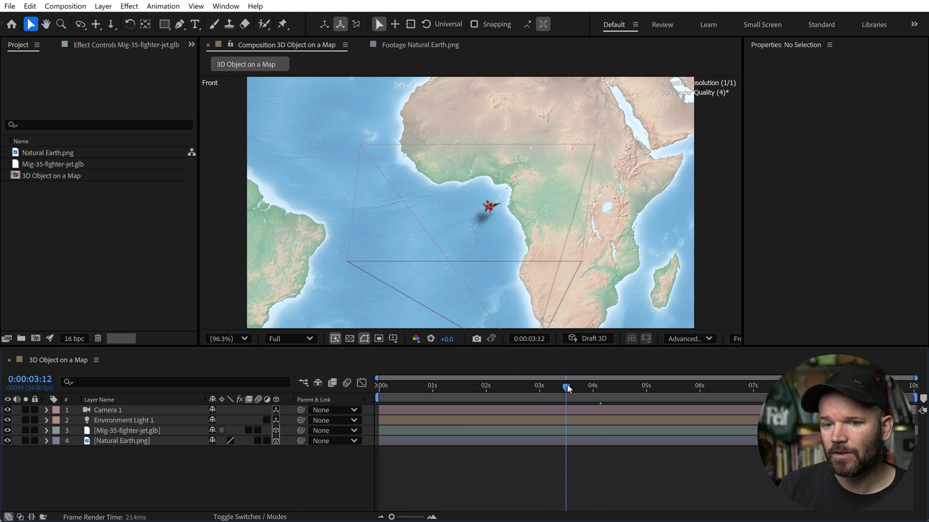
At 0:00, zoom to 200% on the jet and test Z Rotation and Orientation, undoing both
left_click(105, 430)
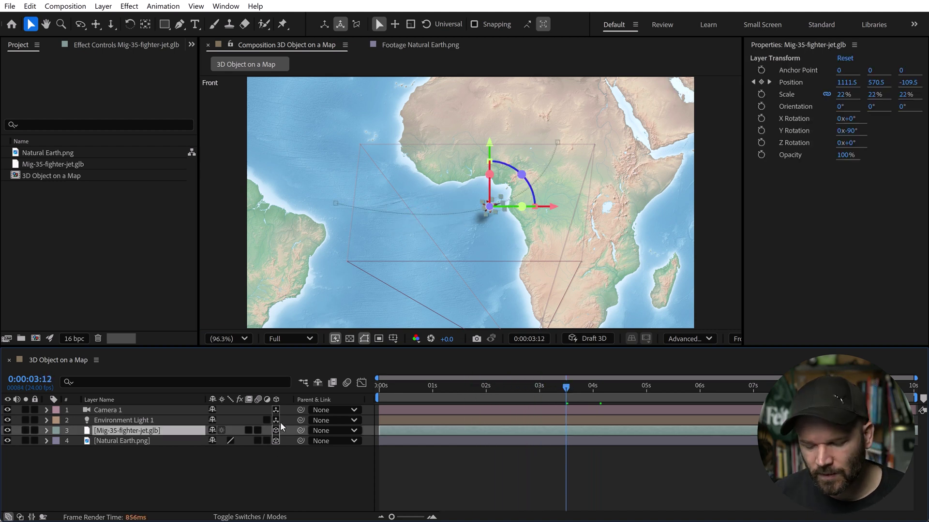
key("r")
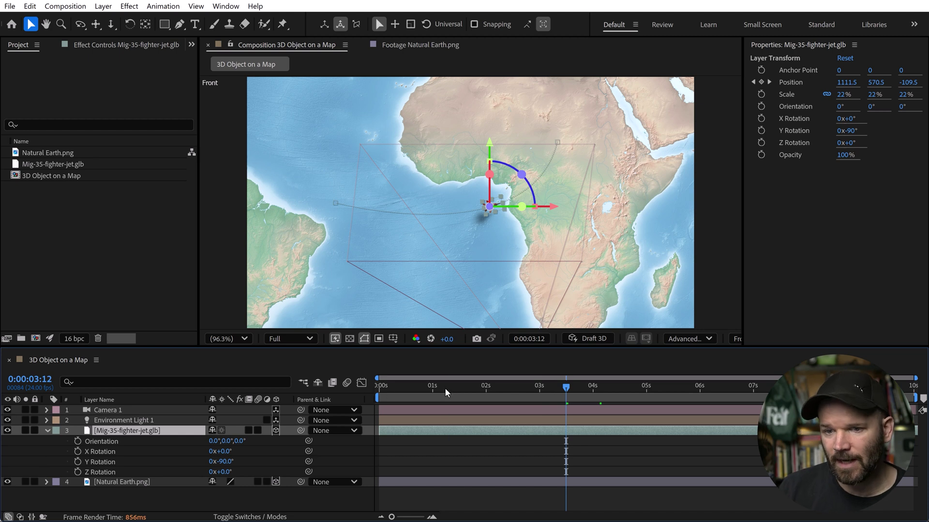
left_click_drag(444, 387, 378, 387)
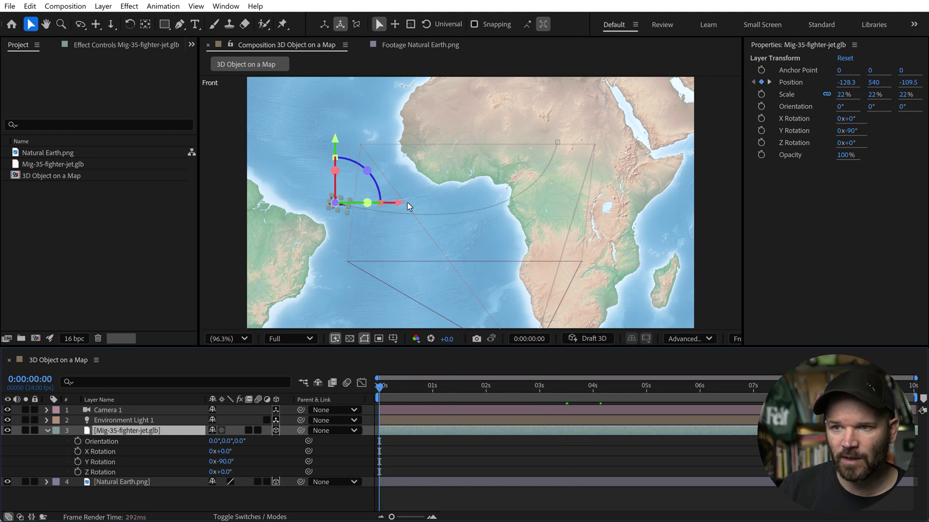
key("period")
key("period")
left_click_drag(335, 219, 495, 225)
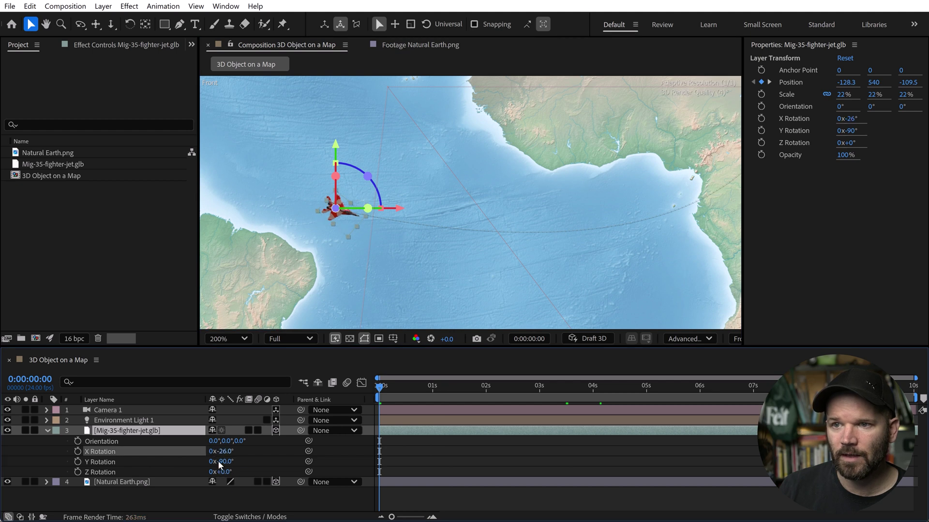
left_click_drag(221, 472, 250, 439)
key("ctrl+z")
key("ctrl+z")
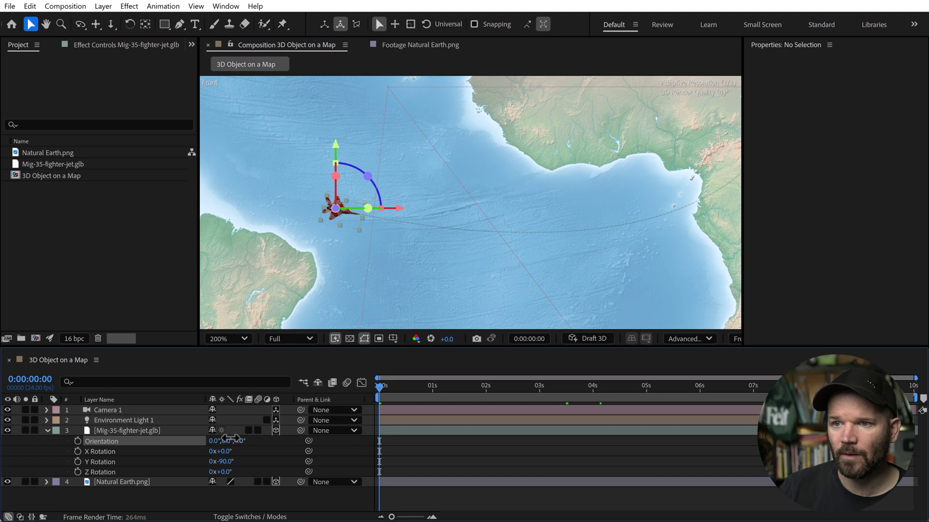
left_click_drag(192, 442, 187, 442)
key("ctrl+z")
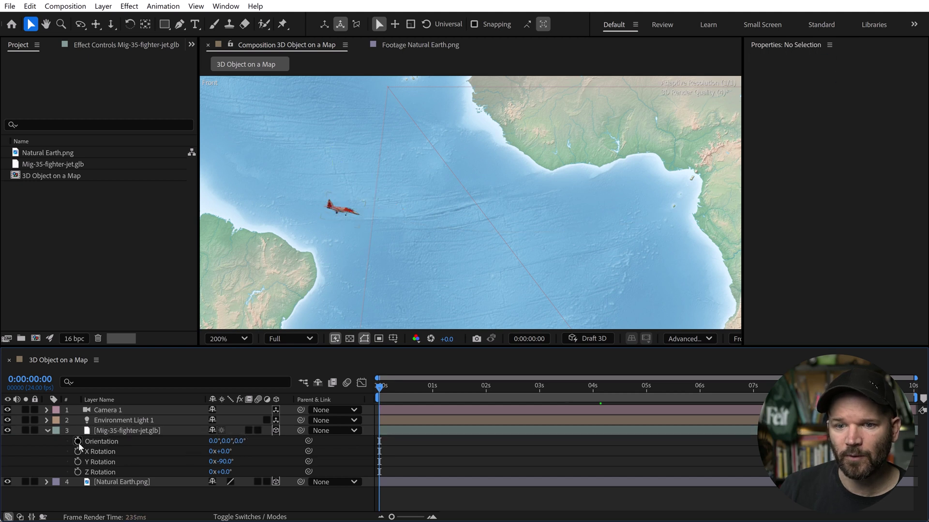
Keyframe Orientation at 0:00, turn Z to about 297° at 0:00:04:20, and preview through Camera 1
left_click(77, 441)
left_click_drag(429, 389, 637, 390)
left_click_drag(239, 441, 204, 442)
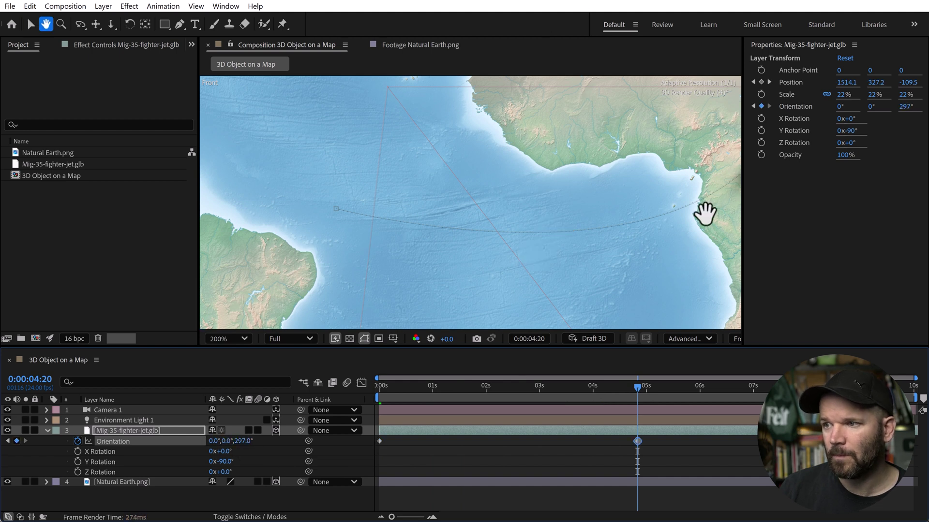
left_click_drag(705, 207, 529, 255)
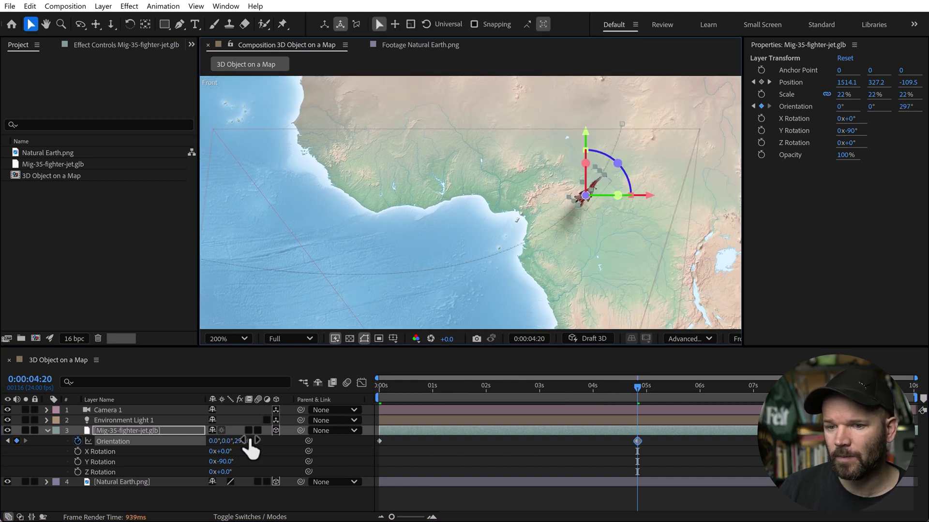
left_click_drag(248, 442, 261, 439)
key("F12")
left_click_drag(387, 387, 648, 385)
At 0:00, set keyframes on Camera 1's Point of Interest and Position
key("Home")
left_click(47, 431)
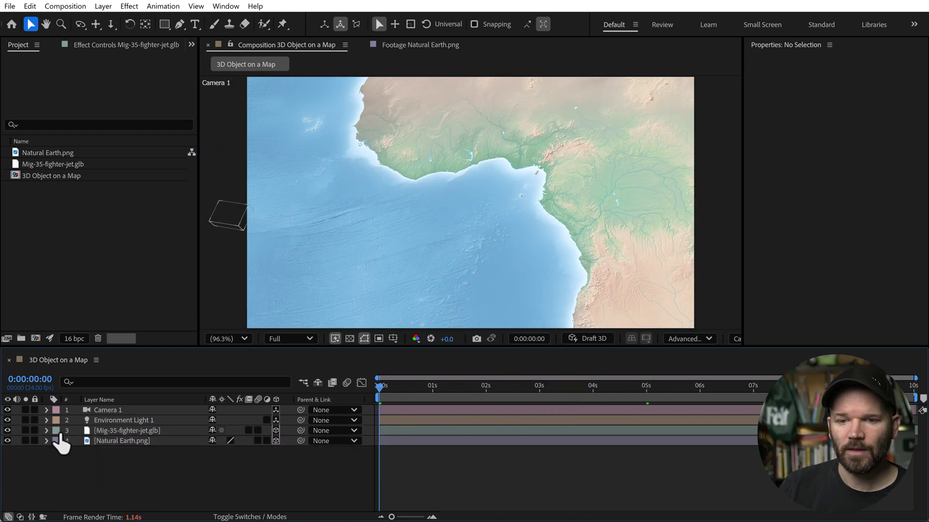
left_click(121, 411)
left_click(45, 411)
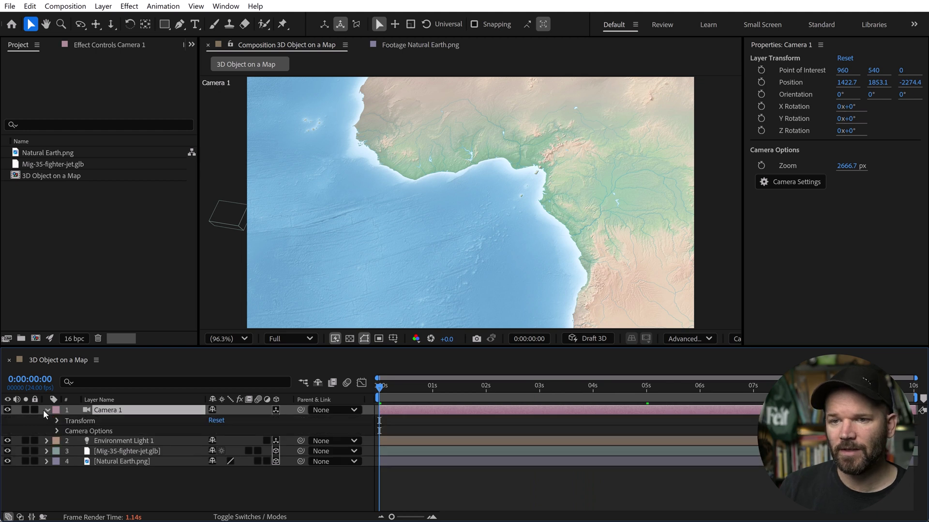
left_click(57, 420)
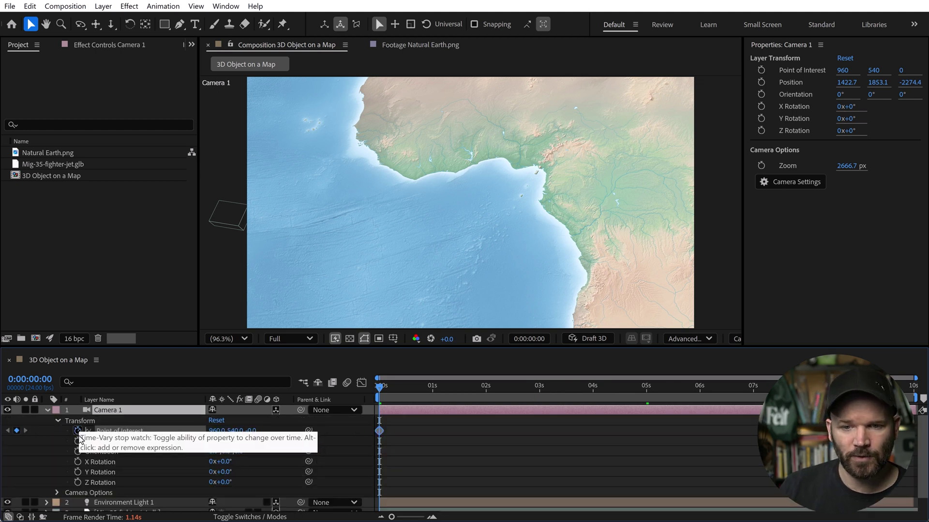
left_click(77, 431)
left_click(77, 441, "shift")
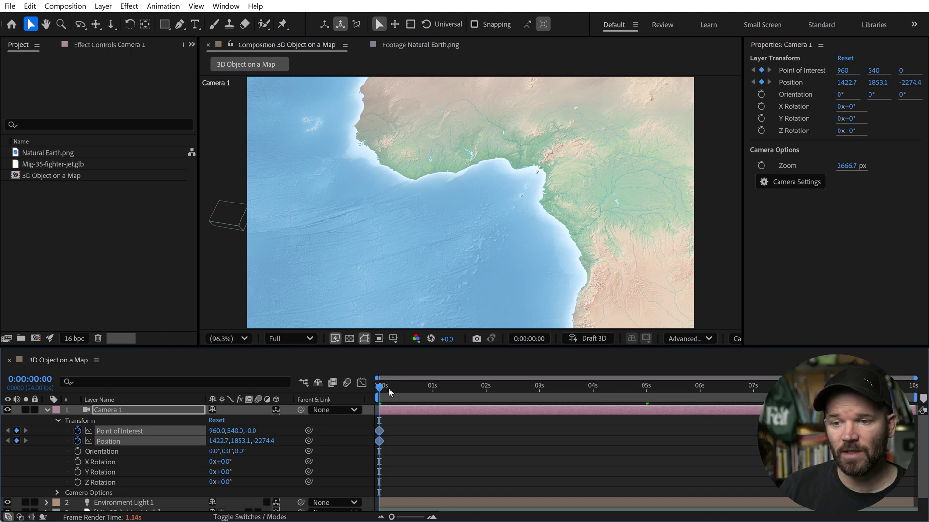
At 0:04:13, orbit, pan and dolly Camera 1 closer over West Africa, then preview
left_click_drag(387, 387, 520, 388)
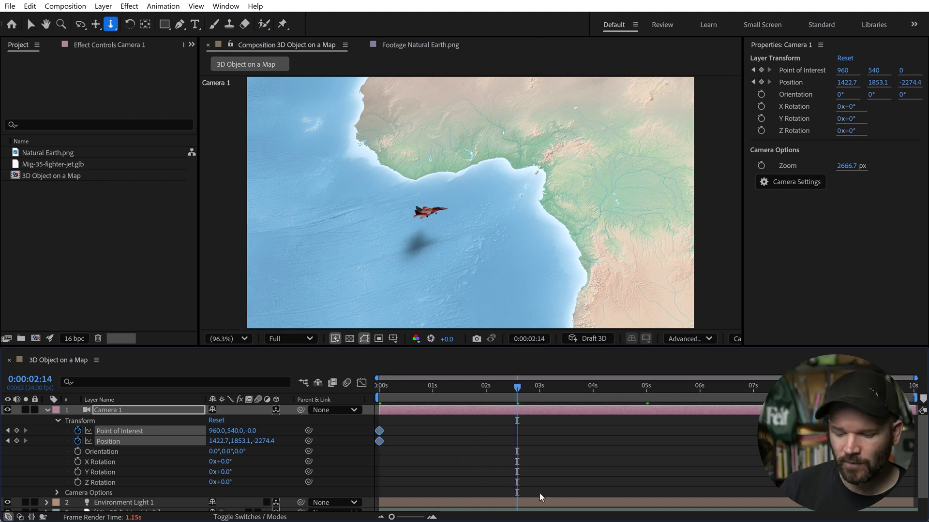
key("c")
left_click(532, 410)
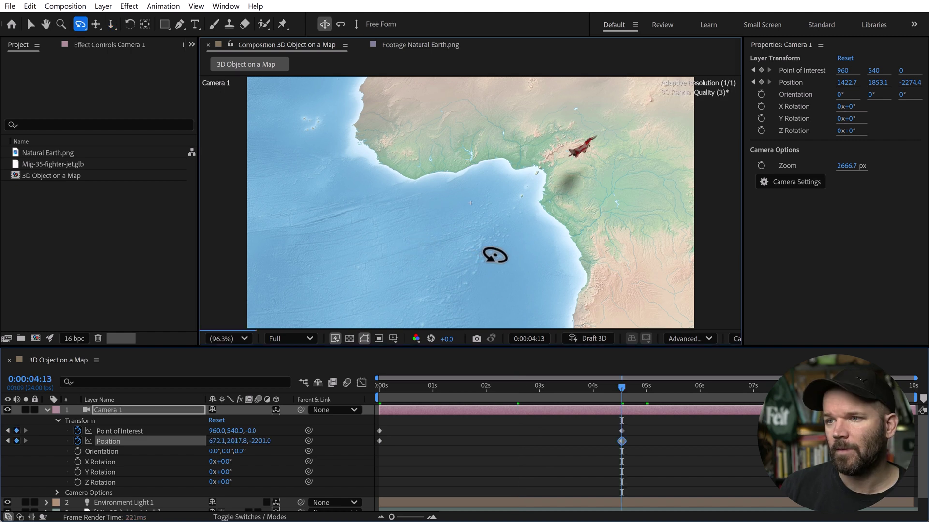
left_click_drag(493, 252, 566, 198)
key("c")
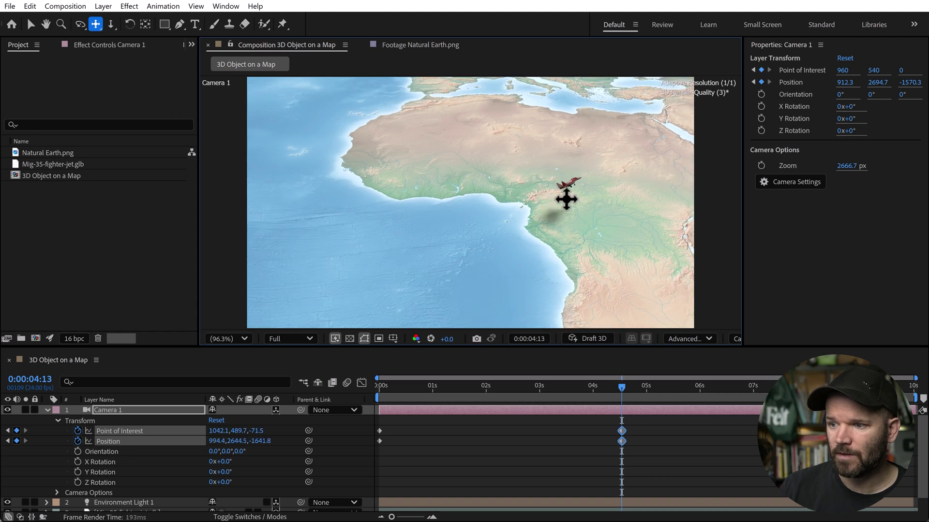
key("c")
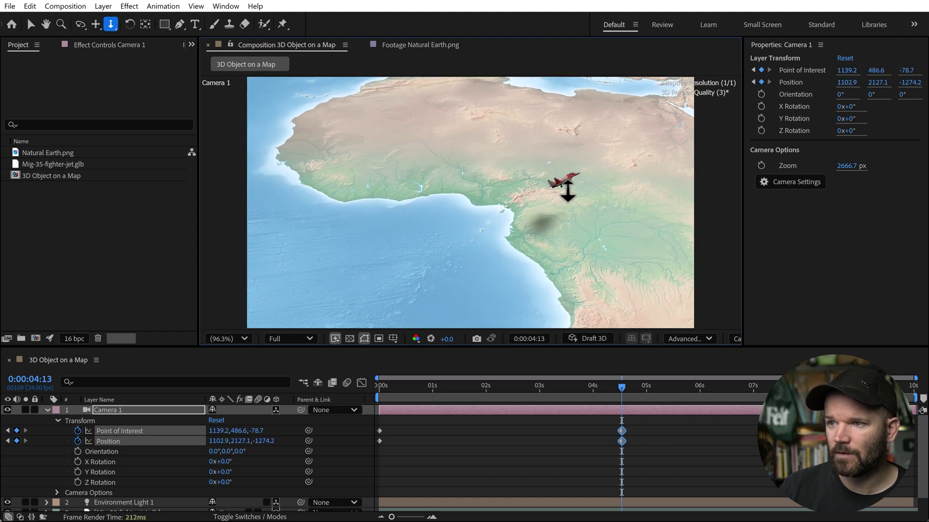
left_click_drag(620, 391, 379, 399)
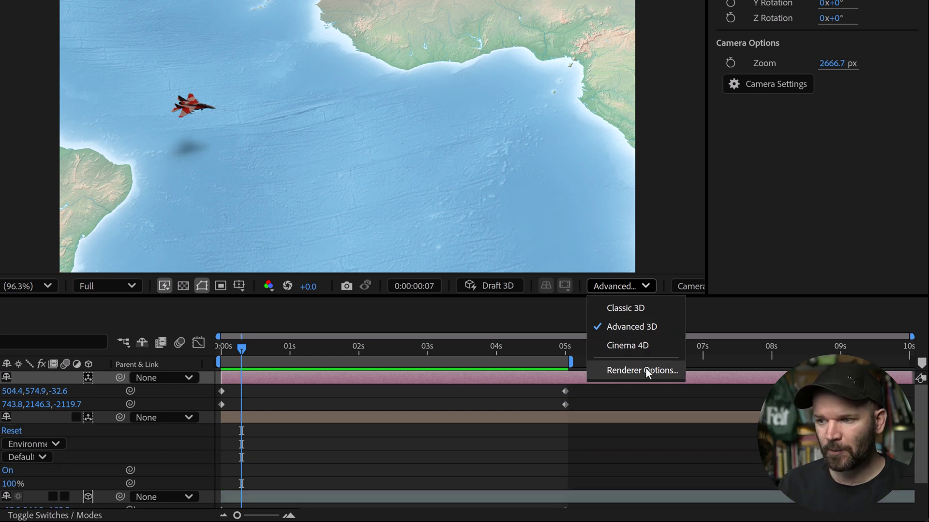
Open the Advanced 3D Renderer Options showing Render Quality 8 and Full (16 MB) shadows, and move the dialog aside
left_click(643, 370)
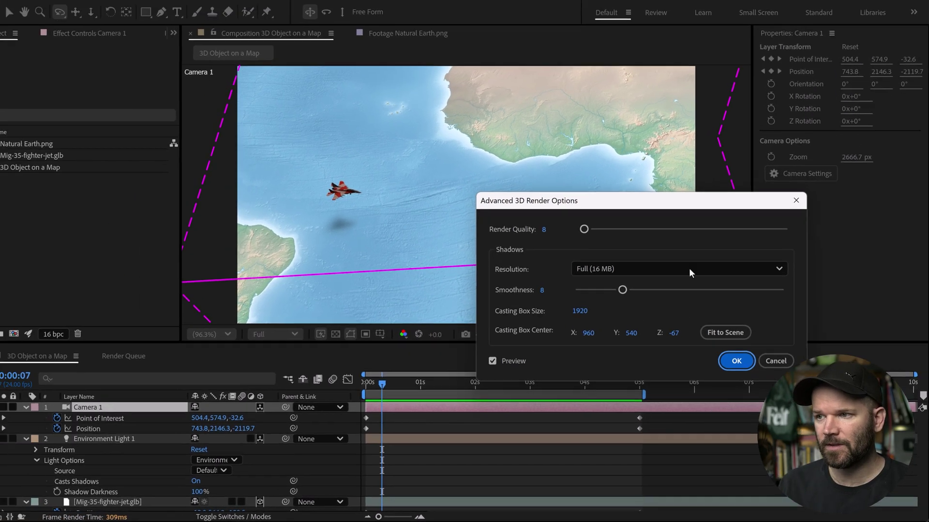
left_click_drag(686, 202, 290, 268)
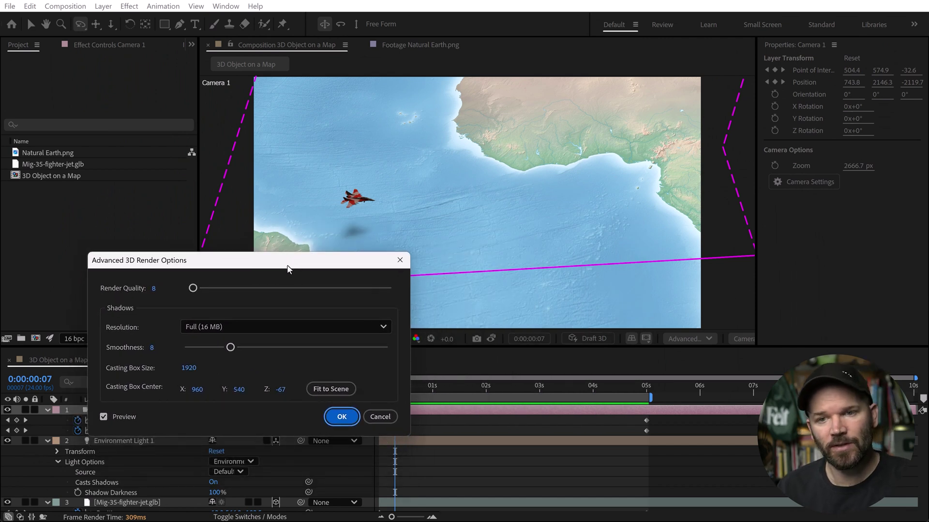